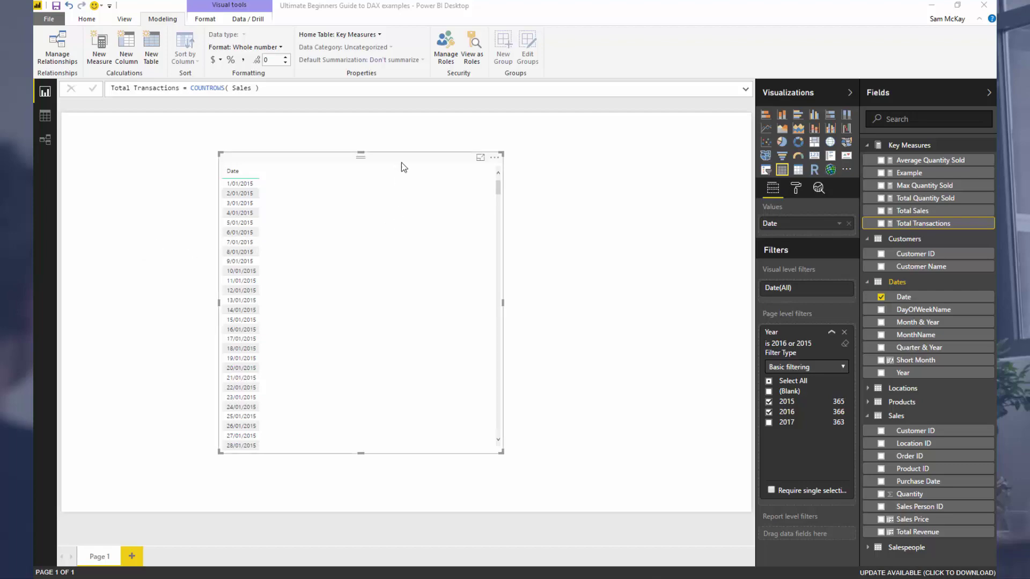
Step: Add the Total Quantity Sold measure to the table visual that lists the dates
{"action": "left_click_drag", "start_coordinate": [403, 166], "coordinate": [439, 160]}
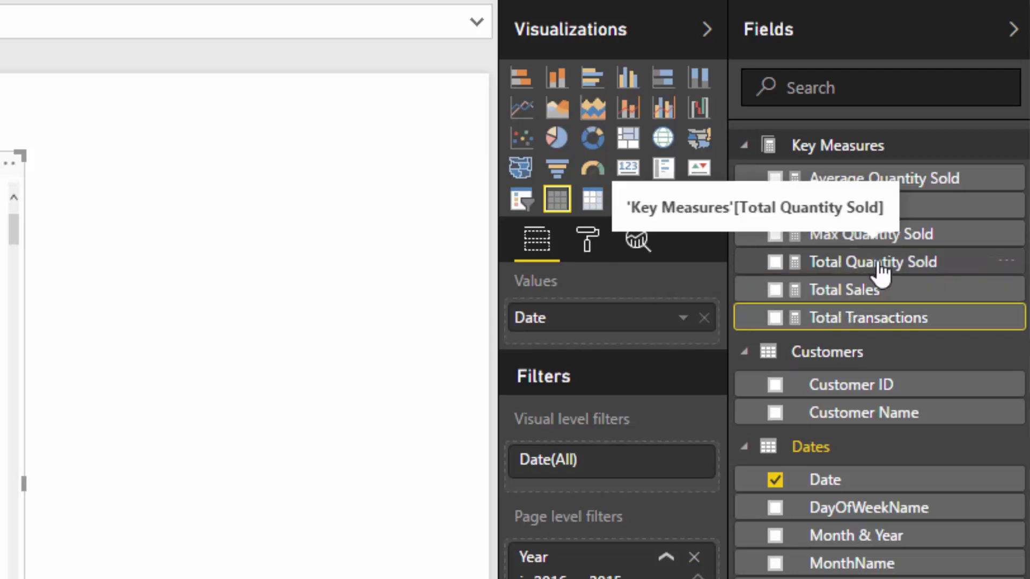
{"action": "left_click", "coordinate": [881, 266]}
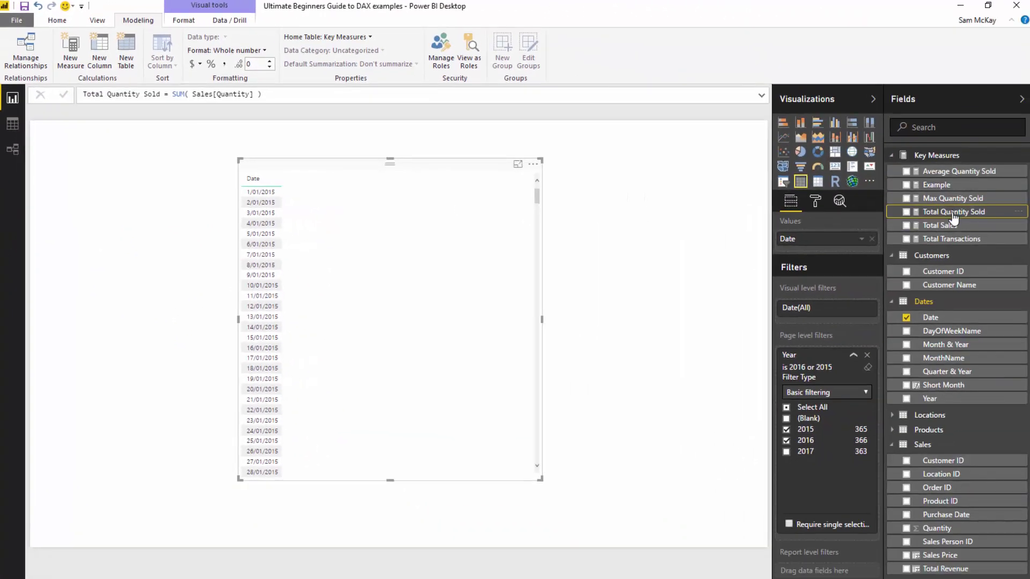
{"action": "left_click_drag", "start_coordinate": [954, 212], "coordinate": [841, 255]}
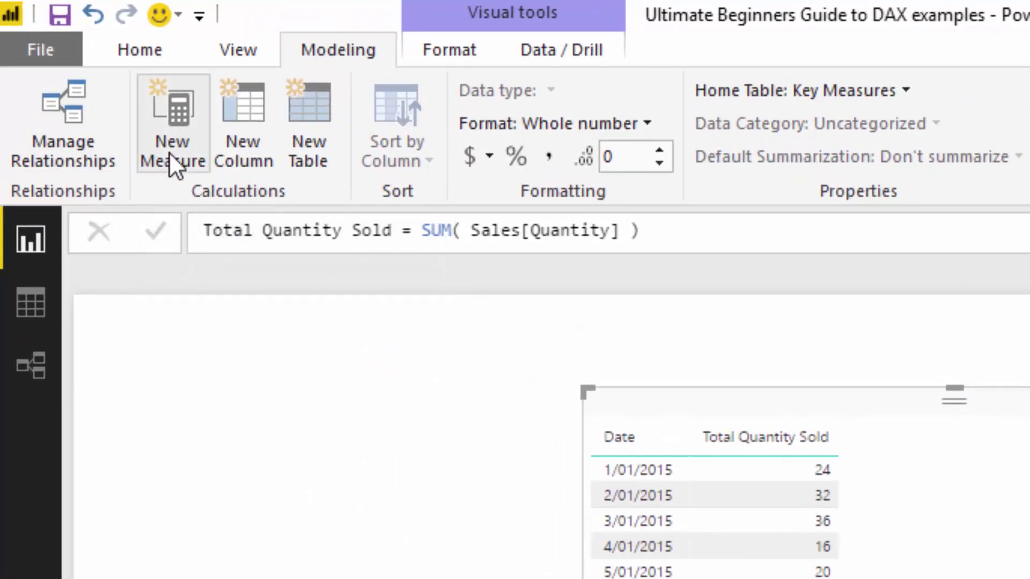
Step: Create a new measure and name it Florida Quantity Sold
{"action": "left_click", "coordinate": [164, 137]}
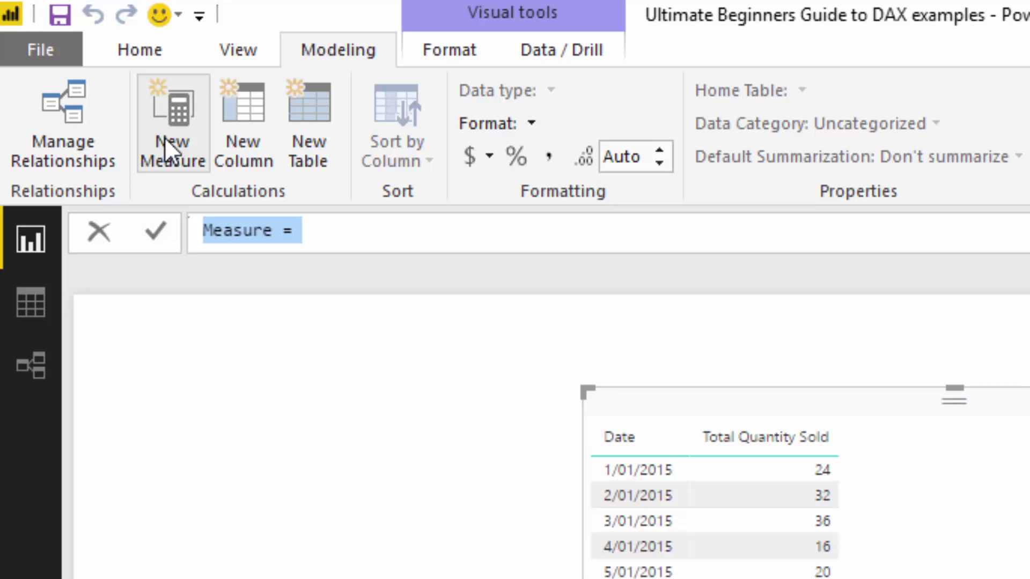
{"action": "type", "text": "Total Qu"}
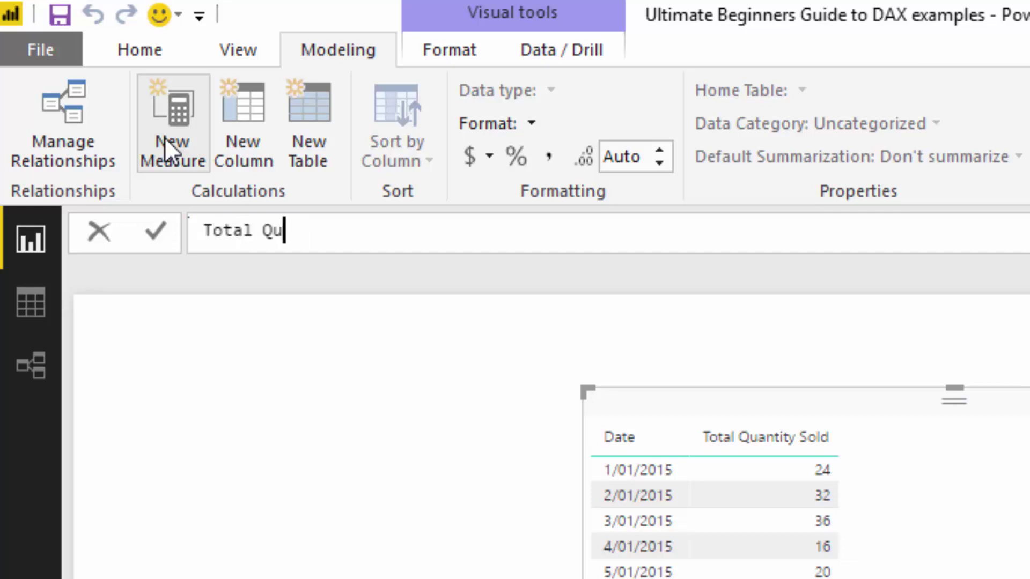
{"action": "key", "text": "BackSpace"}
{"action": "key", "text": "BackSpace"}
{"action": "key", "text": "BackSpace"}
{"action": "key", "text": "BackSpace"}
{"action": "key", "text": "BackSpace"}
{"action": "key", "text": "BackSpace"}
{"action": "key", "text": "BackSpace"}
{"action": "key", "text": "BackSpace"}
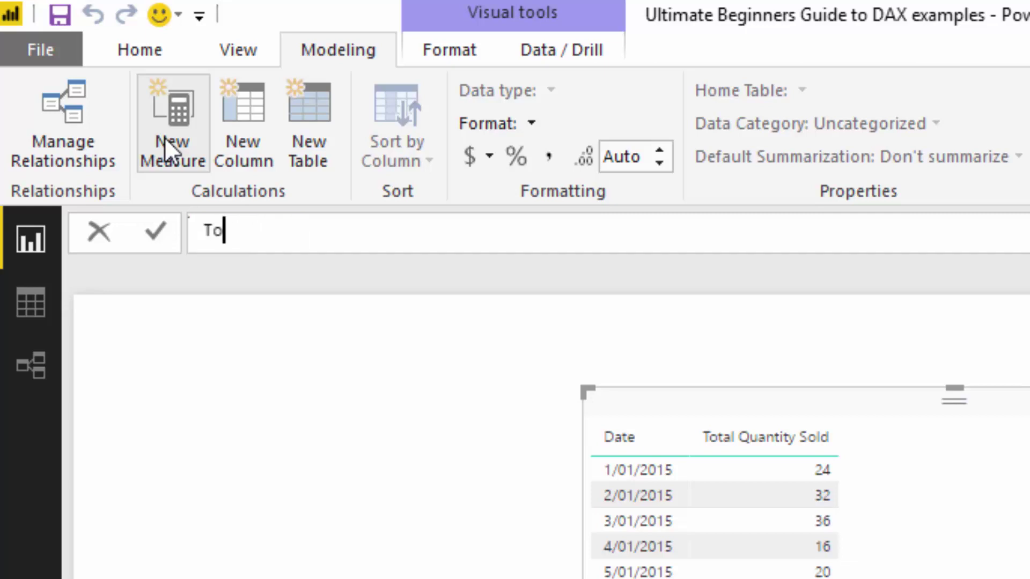
{"action": "type", "text": "Florida"}
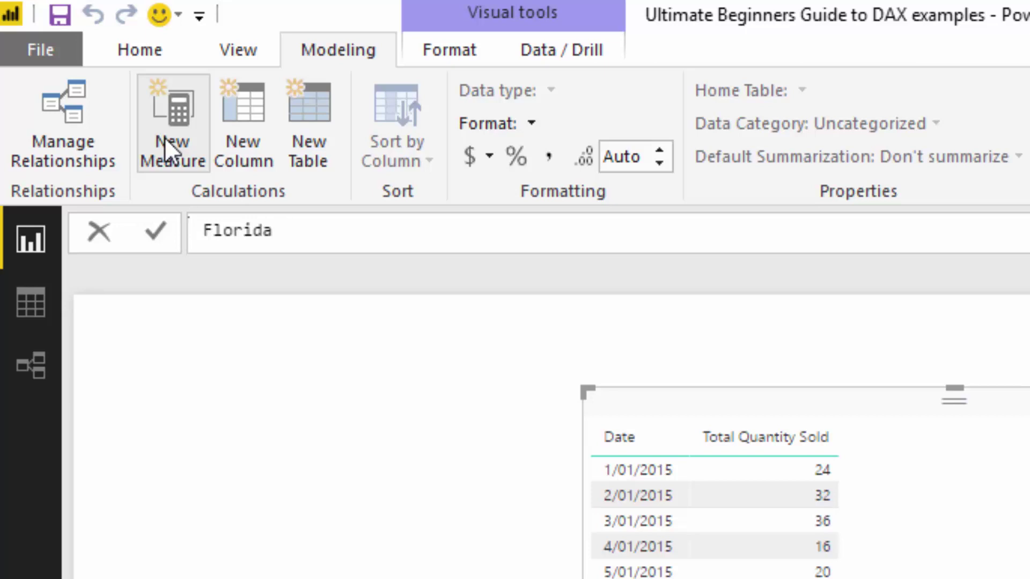
{"action": "type", "text": "Quantiy"}
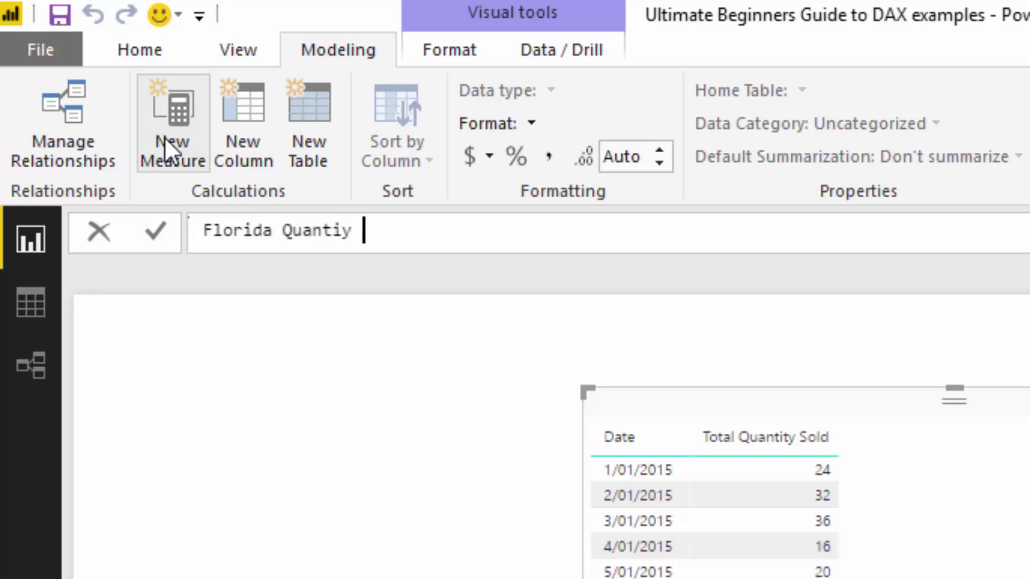
{"action": "key", "text": "BackSpace"}
{"action": "key", "text": "BackSpace"}
{"action": "type", "text": "ty Sold = "}
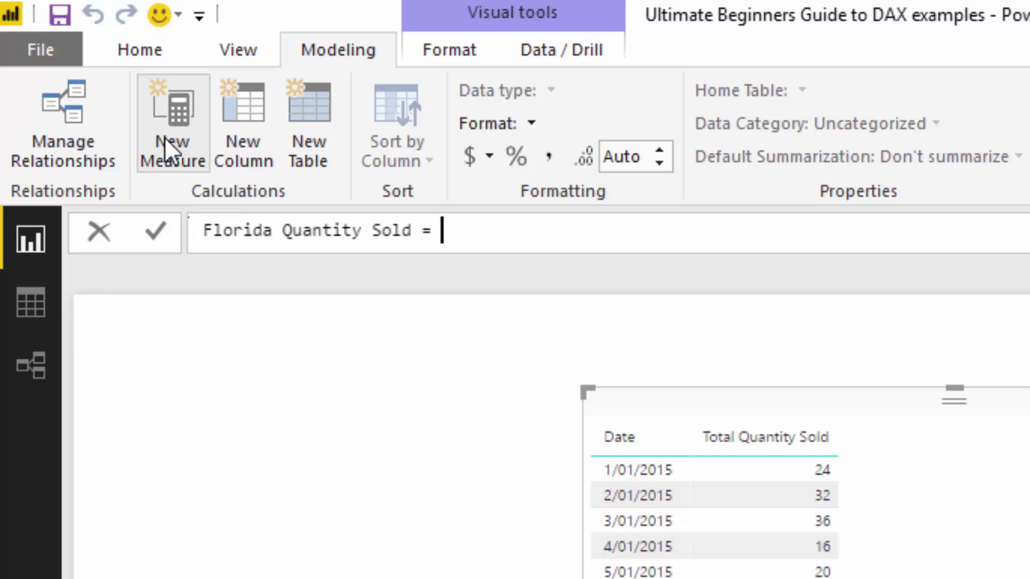
Step: Begin the measure's formula with CALCULATE around a SUM of Sales[Quantity]
{"action": "type", "text": "Ca"}
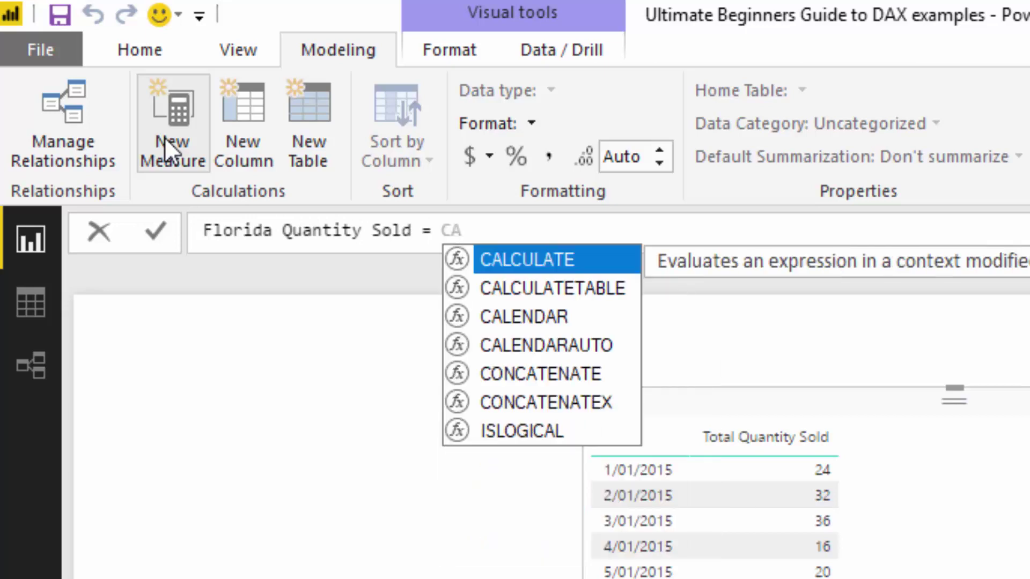
{"action": "key", "text": "Tab"}
{"action": "type", "text": "SUM( "}
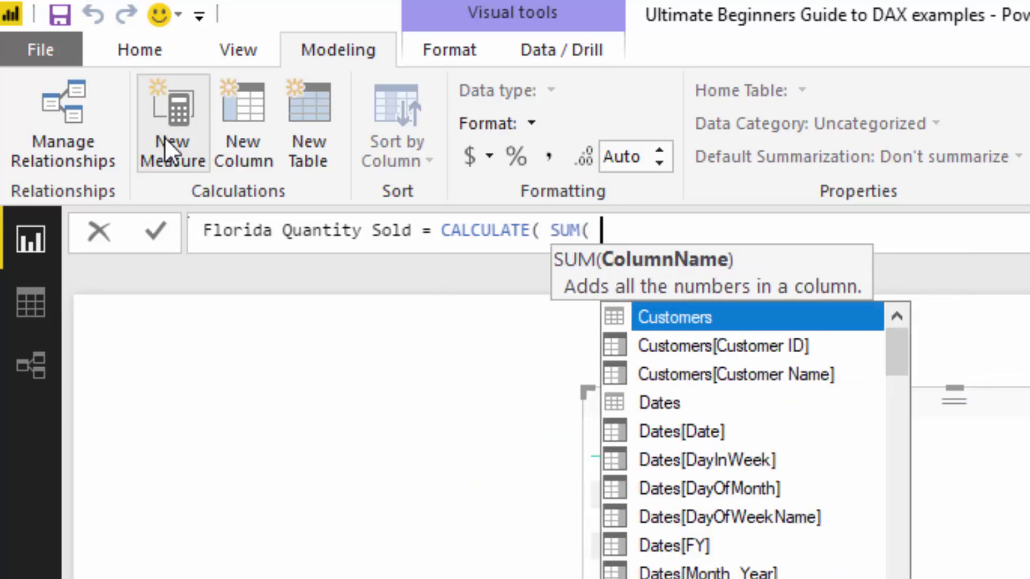
{"action": "type", "text": "Qua"}
{"action": "key", "text": "Down"}
{"action": "key", "text": "Down"}
{"action": "key", "text": "Down"}
{"action": "key", "text": "Tab"}
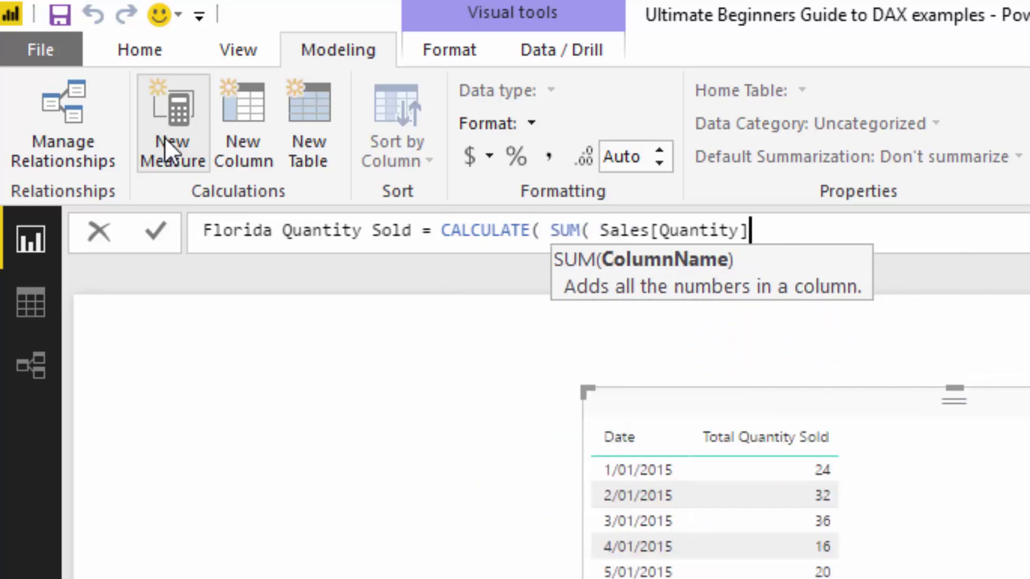
Step: Close the SUM and add a FILTER over the Locations table that tests the Locations[State Code] column
{"action": "type", "text": "), FILTE"}
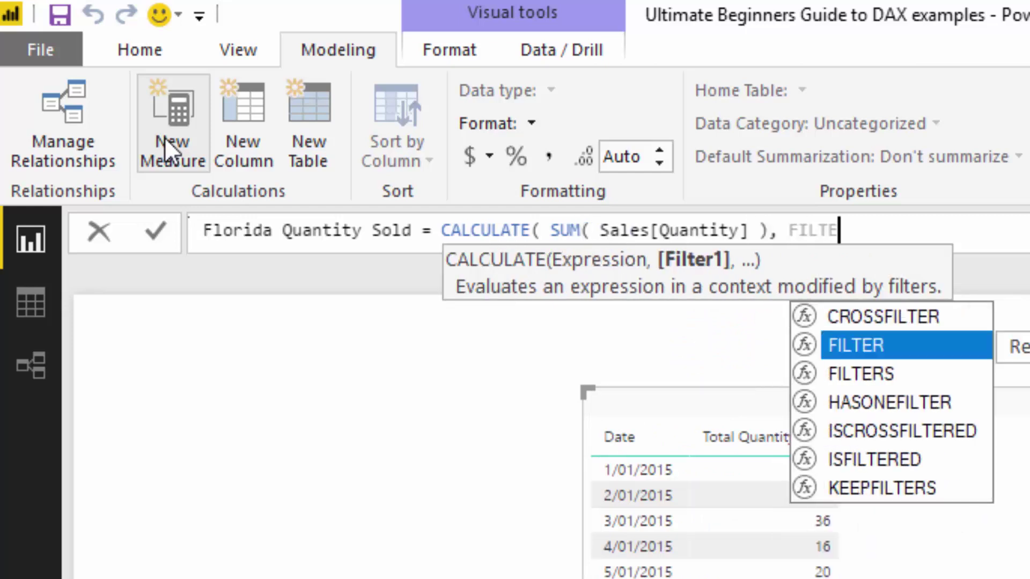
{"action": "key", "text": "Tab"}
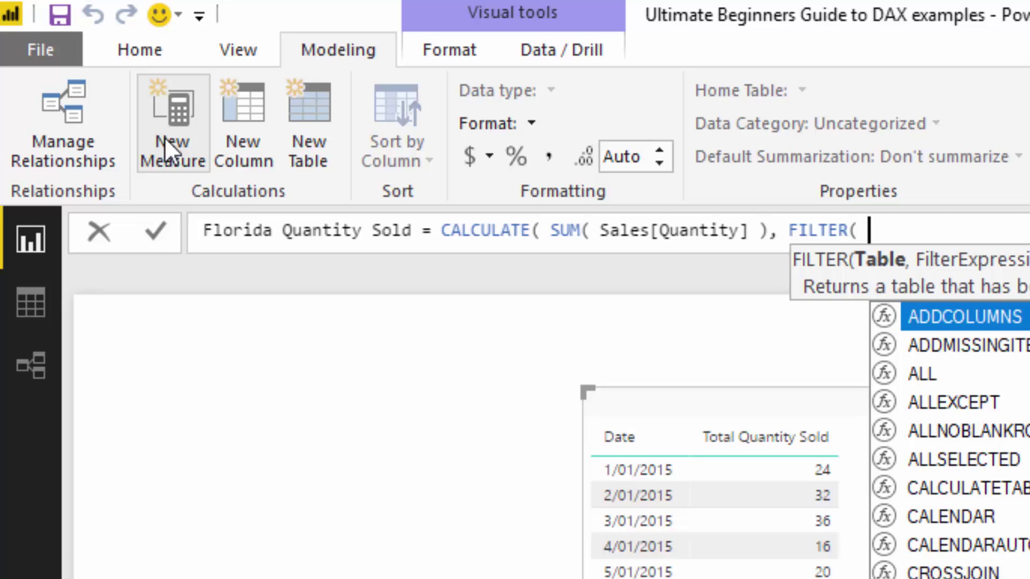
{"action": "type", "text": "Locations,"}
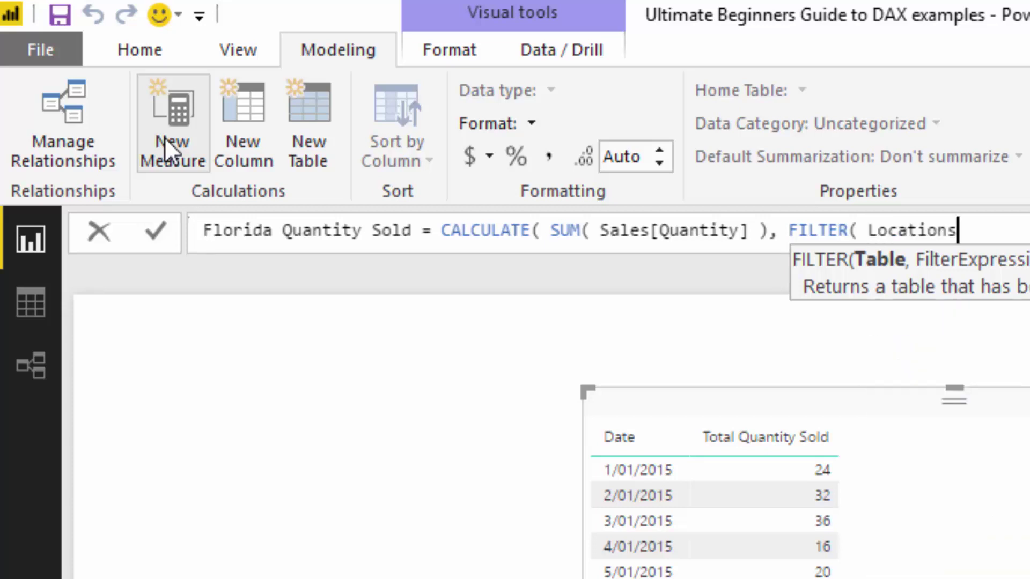
{"action": "type", "text": " St"}
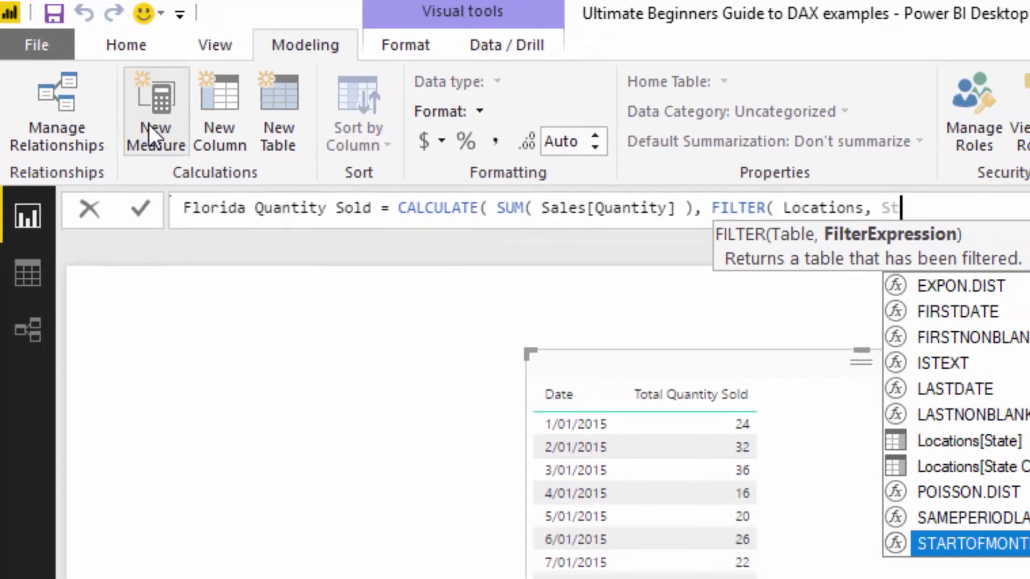
{"action": "key", "text": "Down"}
{"action": "key", "text": "Down"}
{"action": "key", "text": "Down"}
{"action": "key", "text": "Down"}
{"action": "key", "text": "Down"}
{"action": "key", "text": "Down"}
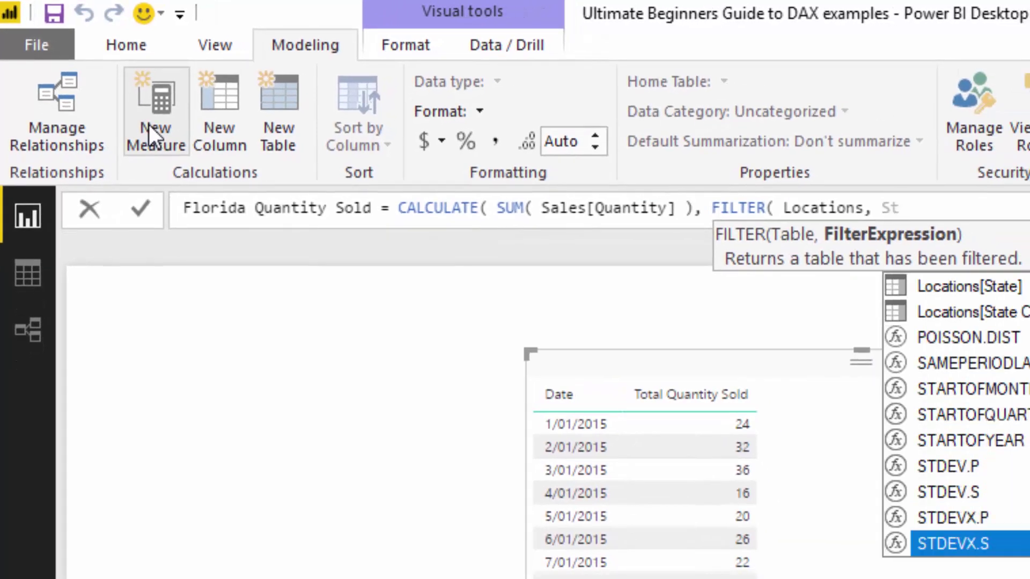
{"action": "key", "text": "Up"}
{"action": "key", "text": "Up"}
{"action": "key", "text": "Up"}
{"action": "key", "text": "Up"}
{"action": "key", "text": "Up"}
{"action": "key", "text": "Up"}
{"action": "key", "text": "Up"}
{"action": "key", "text": "Up"}
{"action": "key", "text": "Up"}
{"action": "key", "text": "Up"}
{"action": "key", "text": "Tab"}
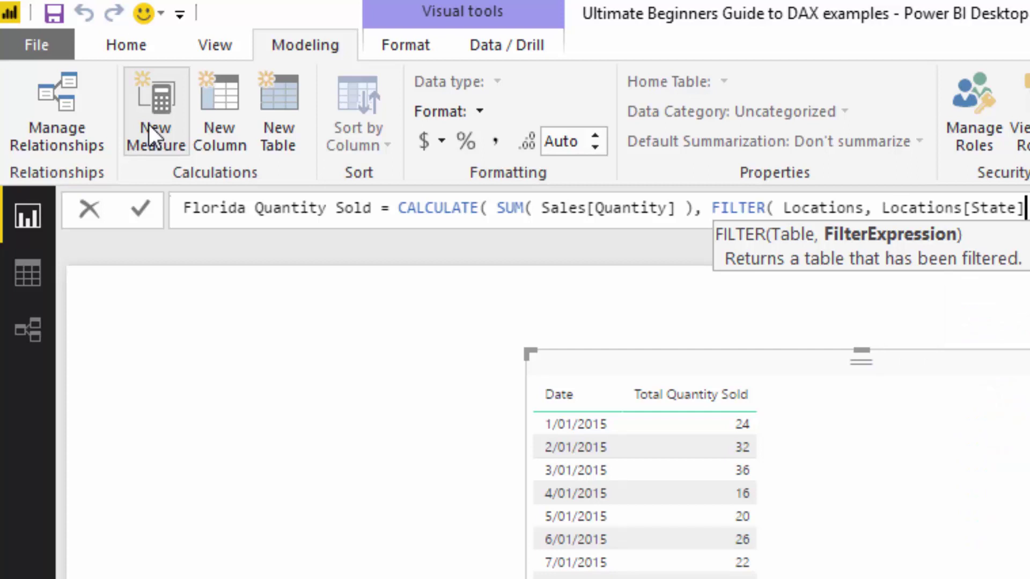
{"action": "key", "text": "BackSpace"}
{"action": "key", "text": "Tab"}
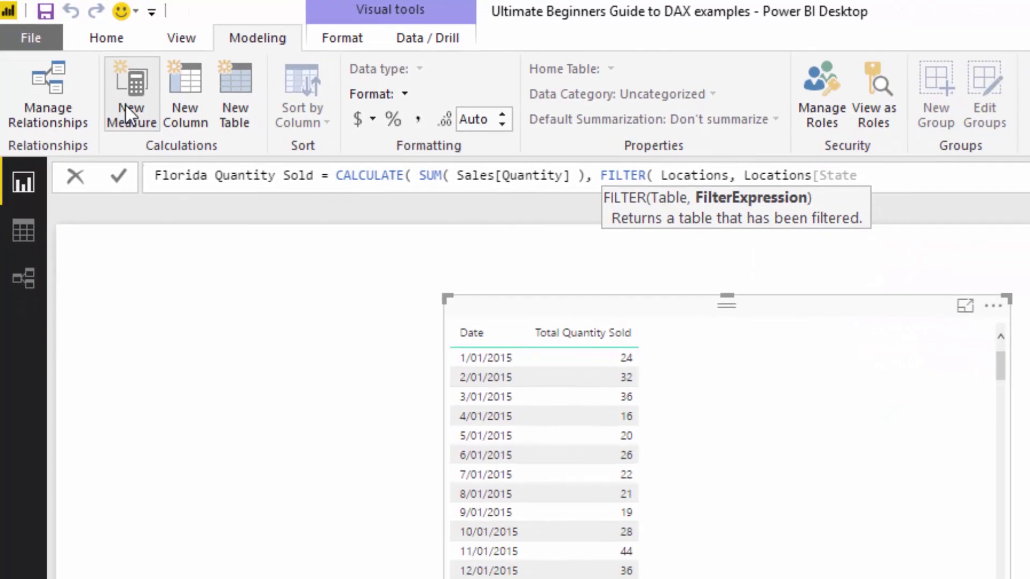
{"action": "key", "text": "Down"}
{"action": "key", "text": "Tab"}
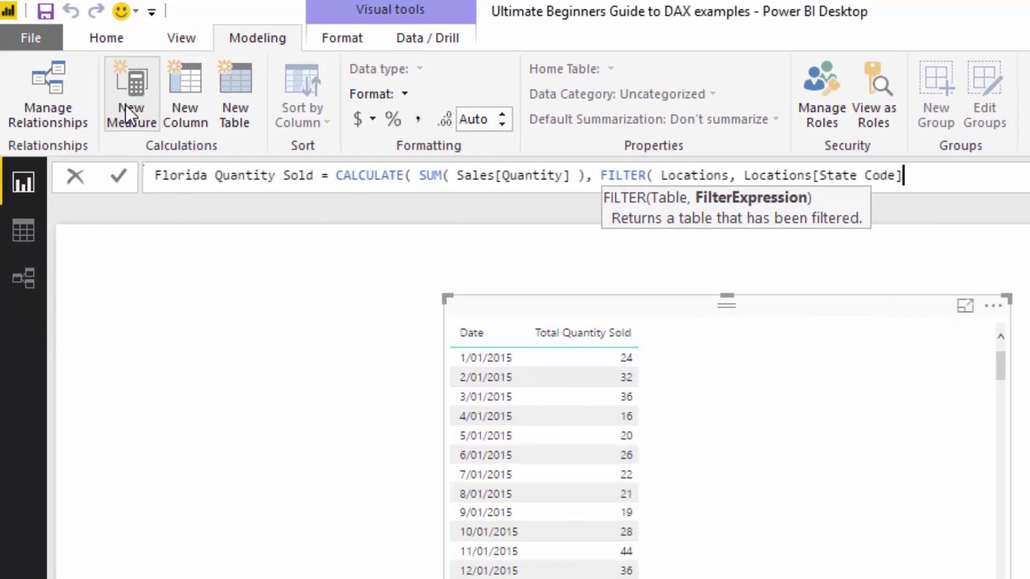
Step: Finish the state code condition as equal to "FL" and add the Florida Quantity Sold measure to the table visual
{"action": "type", "text": "= \"FL\" ) )"}
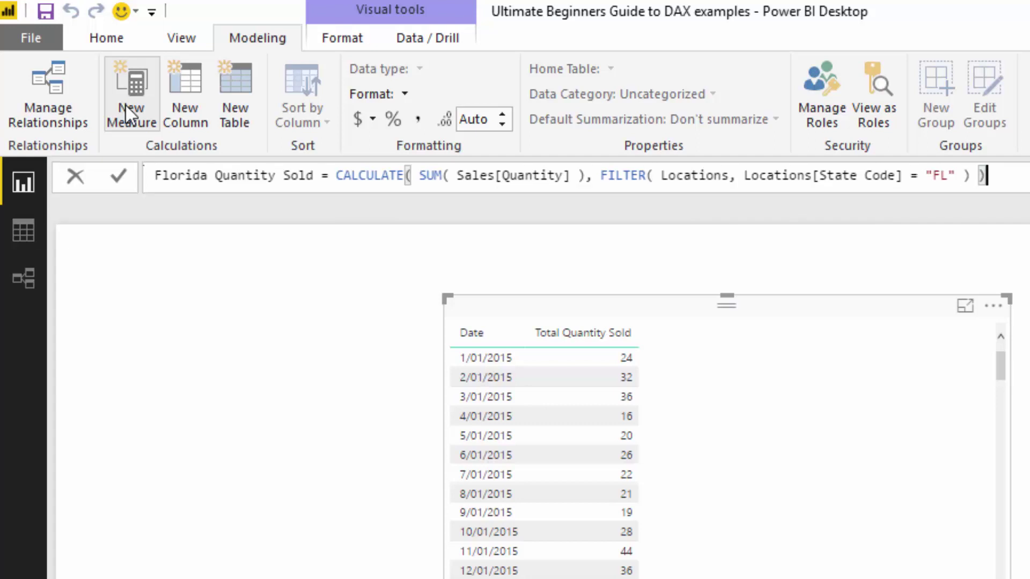
{"action": "key", "text": "Return"}
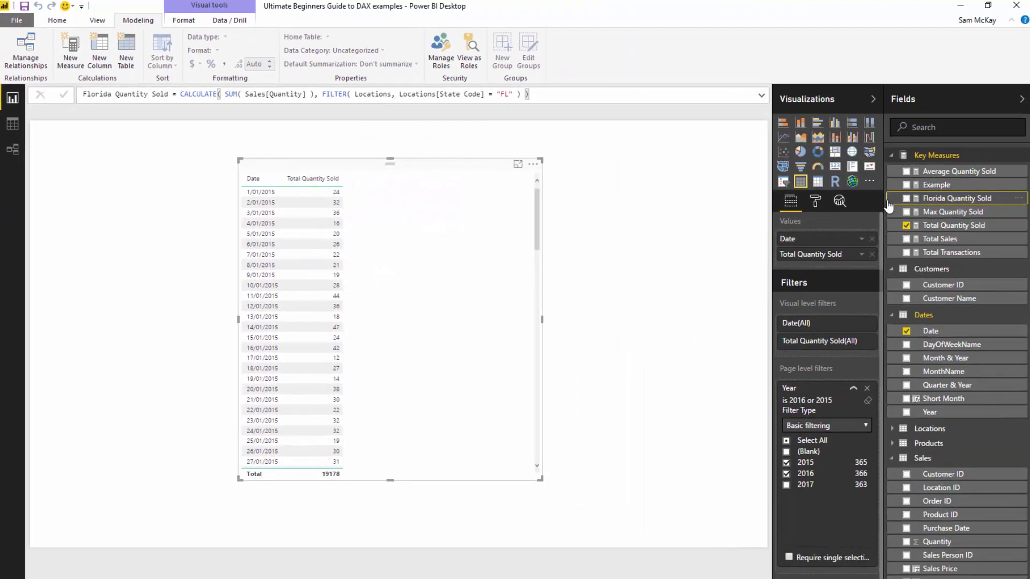
{"action": "left_click_drag", "start_coordinate": [912, 202], "coordinate": [413, 325]}
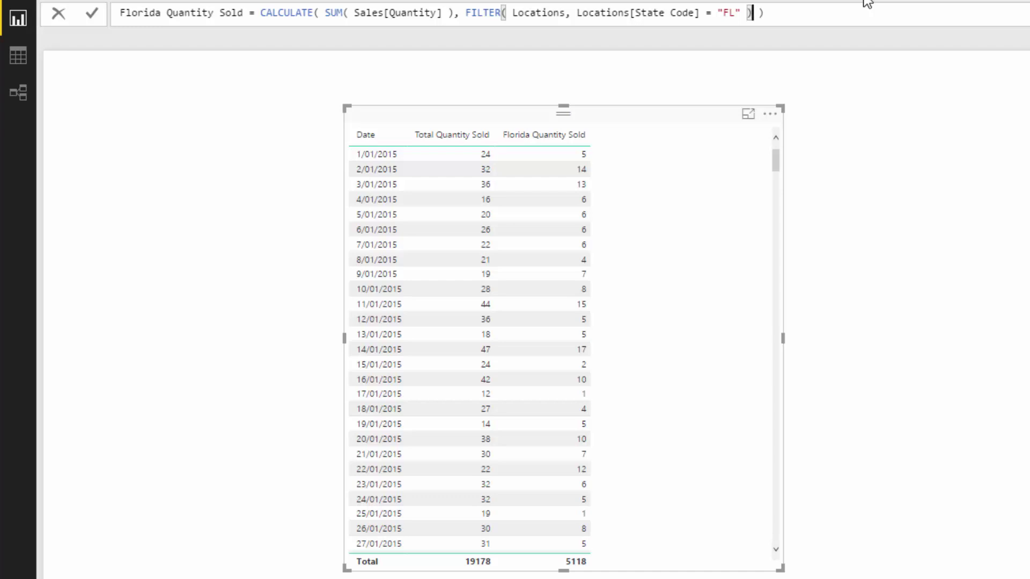
Step: Add a second FILTER over the Products table inside the CALCULATE of Florida Quantity Sold
{"action": "type", "text": ","}
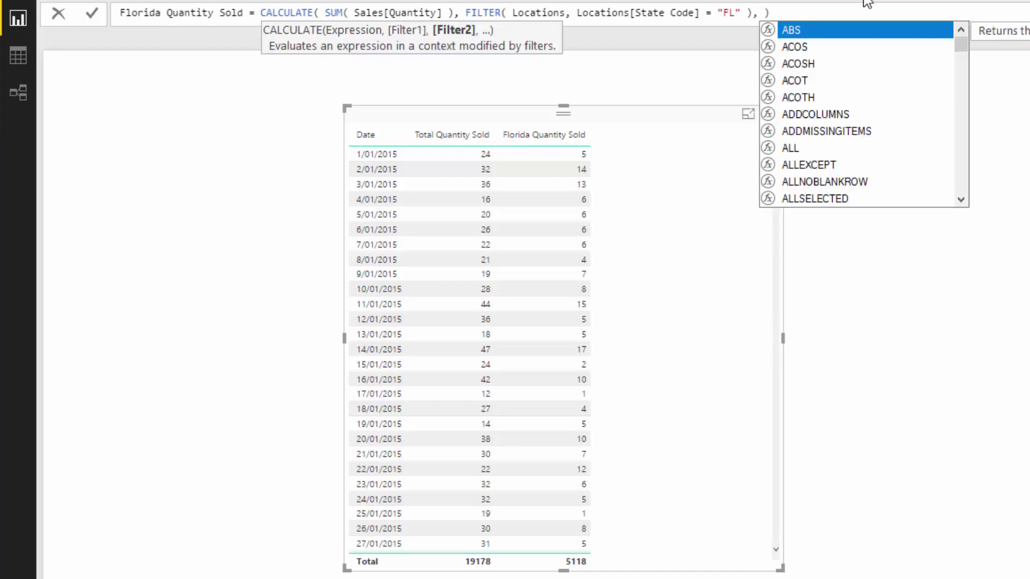
{"action": "type", "text": " FILTER("}
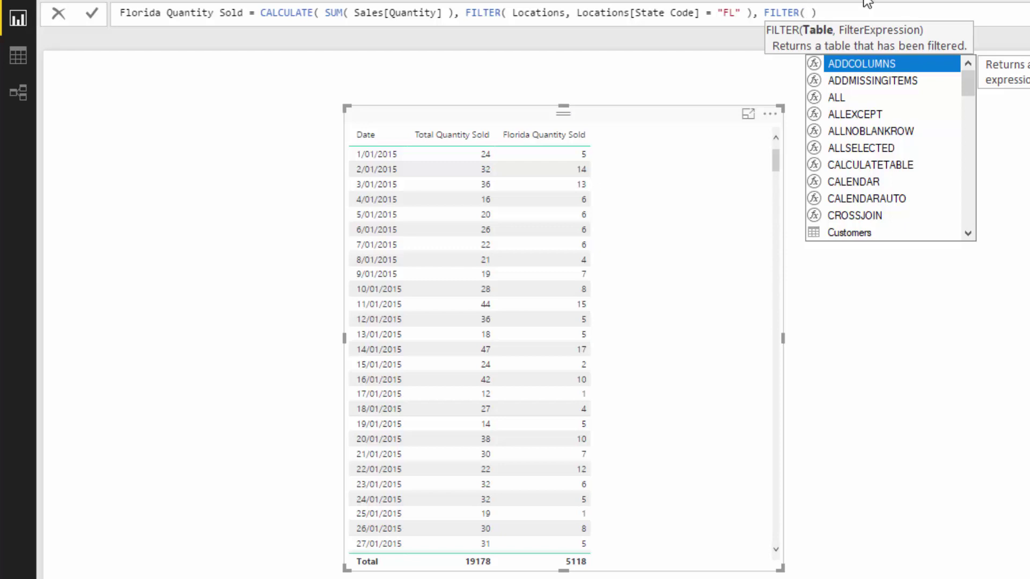
{"action": "type", "text": "Pr"}
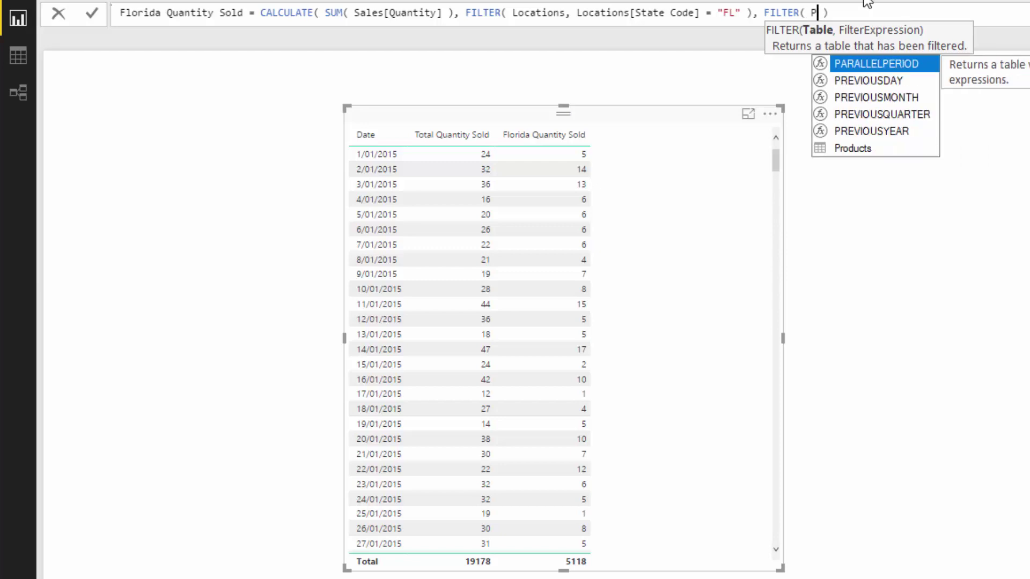
{"action": "key", "text": "Down"}
{"action": "key", "text": "Down"}
{"action": "key", "text": "Down"}
{"action": "key", "text": "Down"}
{"action": "key", "text": "Tab"}
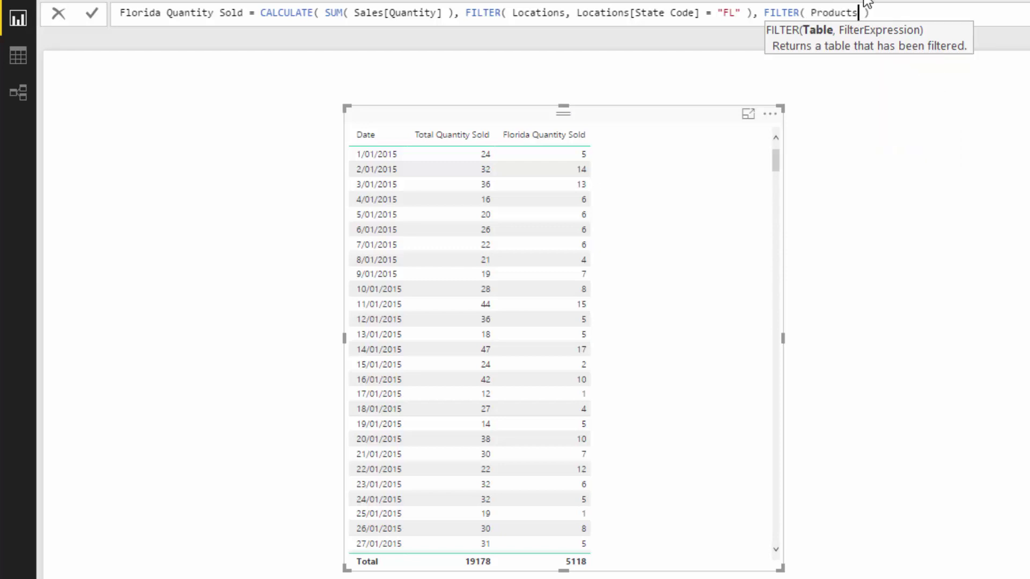
Step: Set the second filter's condition to Products[Product Name] = "Product 2"
{"action": "type", "text": ", "}
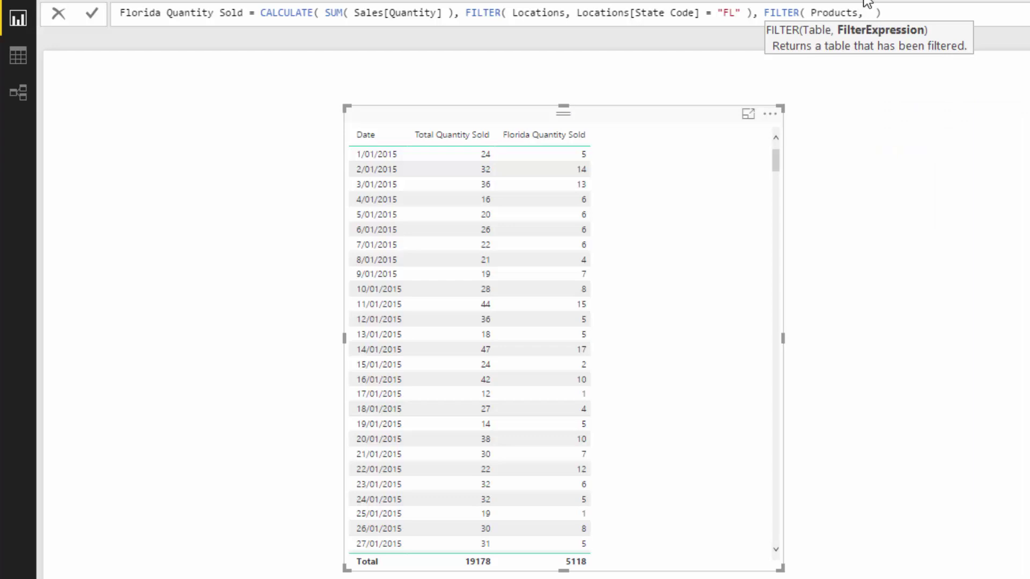
{"action": "type", "text": "Pro"}
{"action": "key", "text": "Down"}
{"action": "key", "text": "Down"}
{"action": "key", "text": "Down"}
{"action": "key", "text": "Down"}
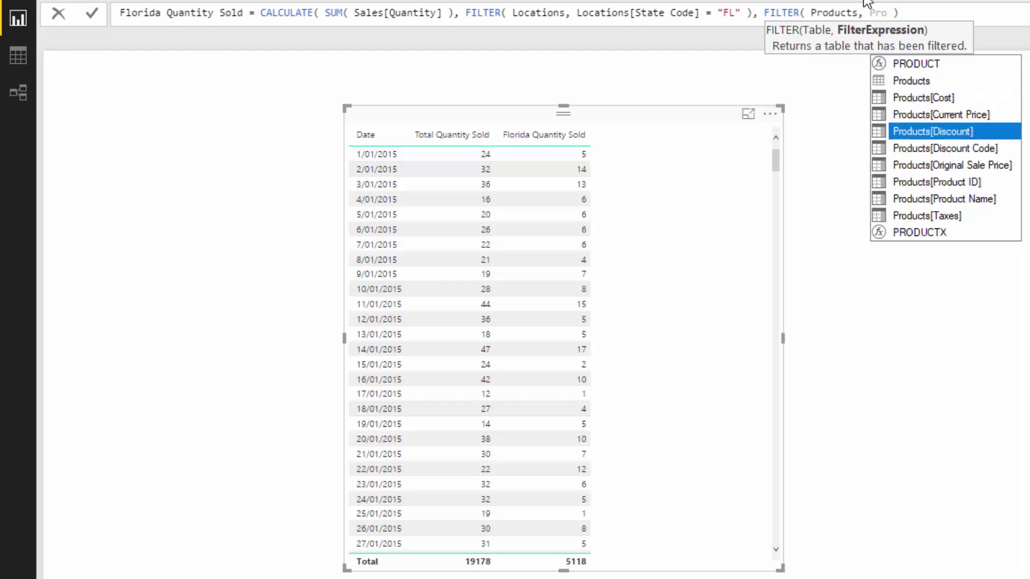
{"action": "key", "text": "Down"}
{"action": "key", "text": "Down"}
{"action": "key", "text": "Down"}
{"action": "key", "text": "Down"}
{"action": "key", "text": "Tab"}
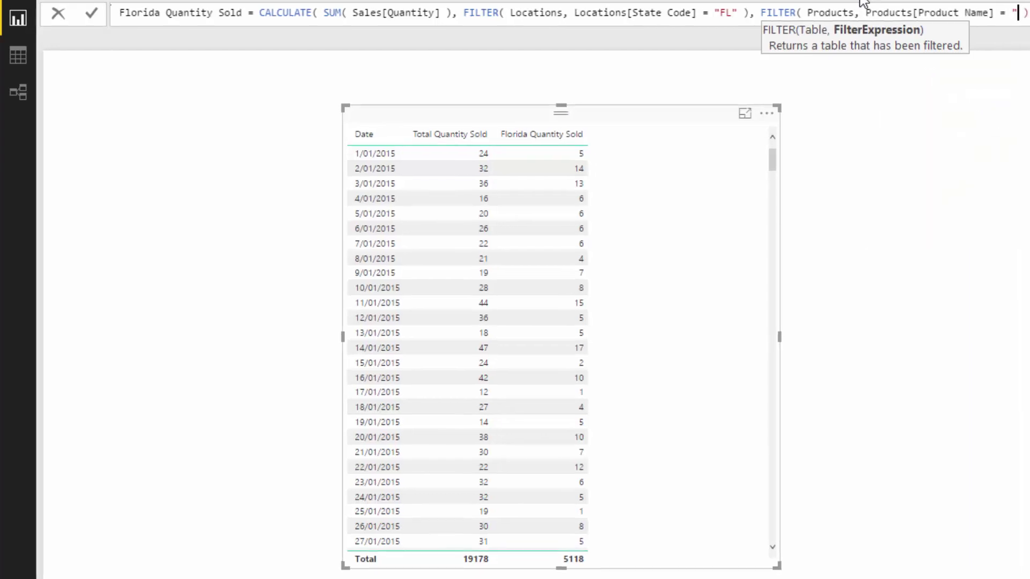
{"action": "type", "text": "= \"Produc"}
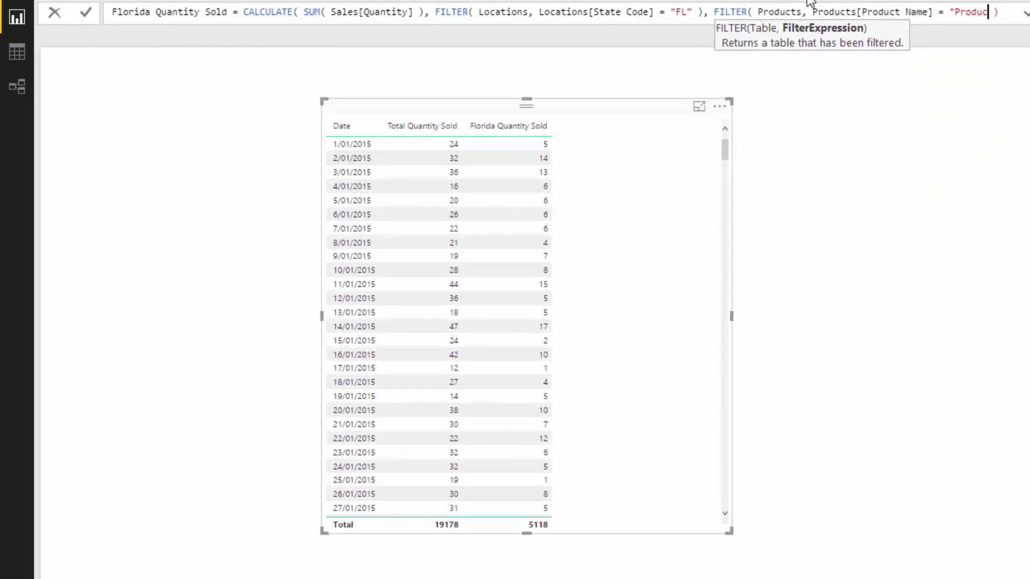
{"action": "type", "text": "t 2"}
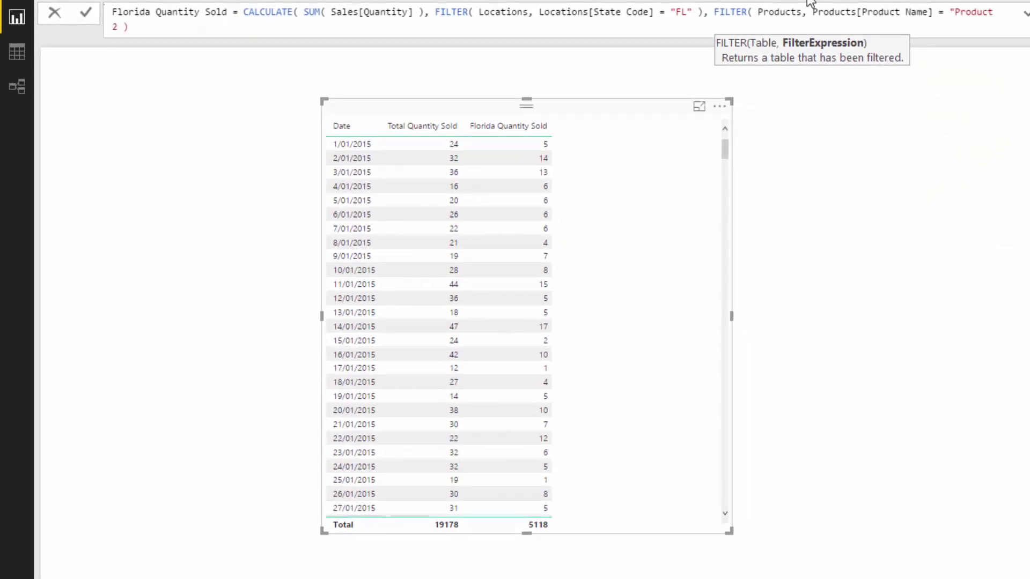
{"action": "type", "text": "\" ))"}
{"action": "key", "text": "BackSpace"}
{"action": "key", "text": "BackSpace"}
Step: Extend the product filter with the OR condition || Products[Product Name] = "Product 3" and commit the measure
{"action": "type", "text": "||"}
{"action": "type", "text": " \"Pro"}
{"action": "key", "text": "BackSpace"}
{"action": "key", "text": "BackSpace"}
{"action": "key", "text": "BackSpace"}
{"action": "key", "text": "BackSpace"}
{"action": "type", "text": "Prod"}
{"action": "key", "text": "Down"}
{"action": "key", "text": "Down"}
{"action": "key", "text": "Down"}
{"action": "key", "text": "Down"}
{"action": "key", "text": "Down"}
{"action": "key", "text": "Down"}
{"action": "key", "text": "Down"}
{"action": "key", "text": "Down"}
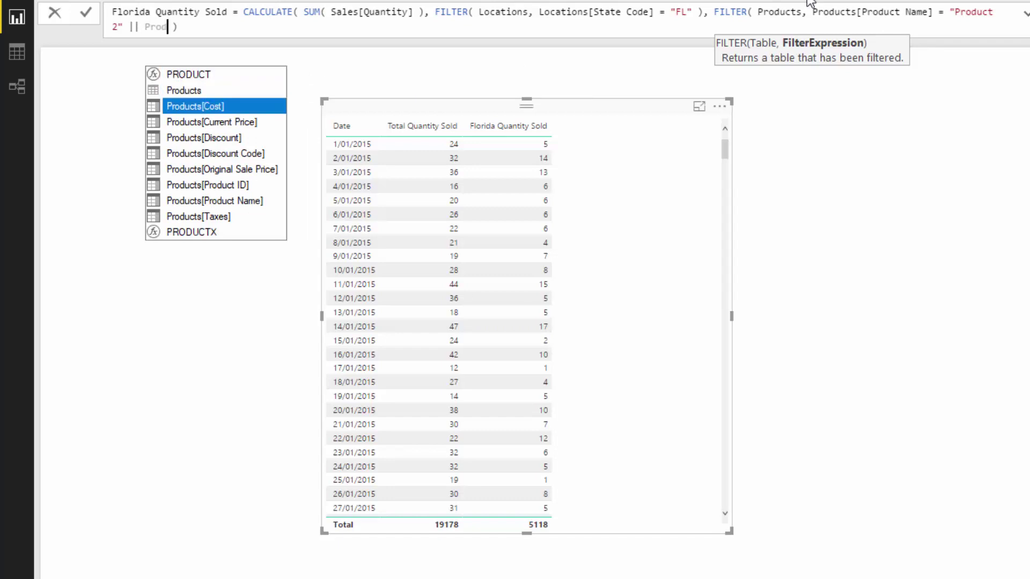
{"action": "key", "text": "Tab"}
{"action": "type", "text": "= "}
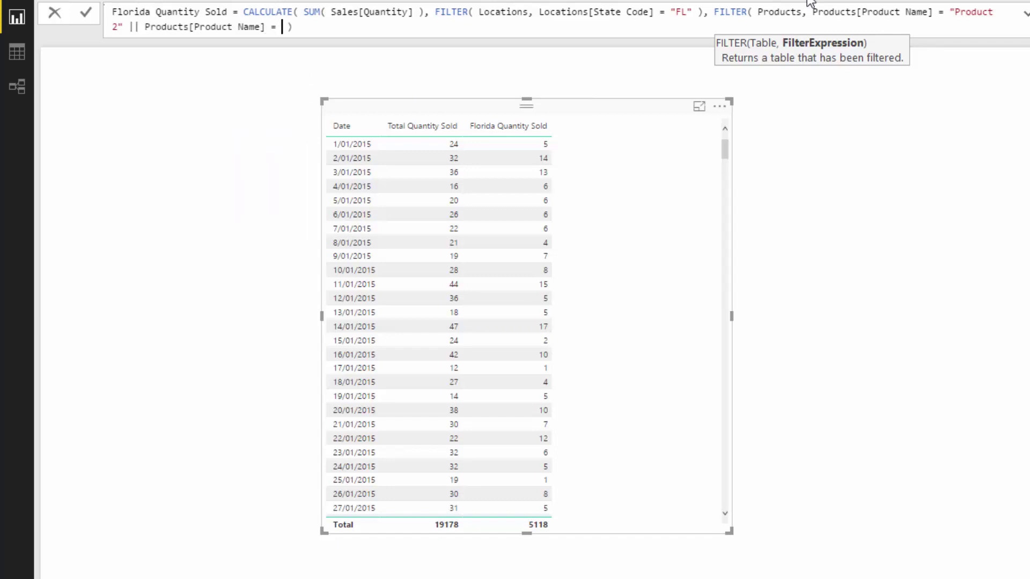
{"action": "type", "text": "\"Product 3\""}
{"action": "key", "text": "Return"}
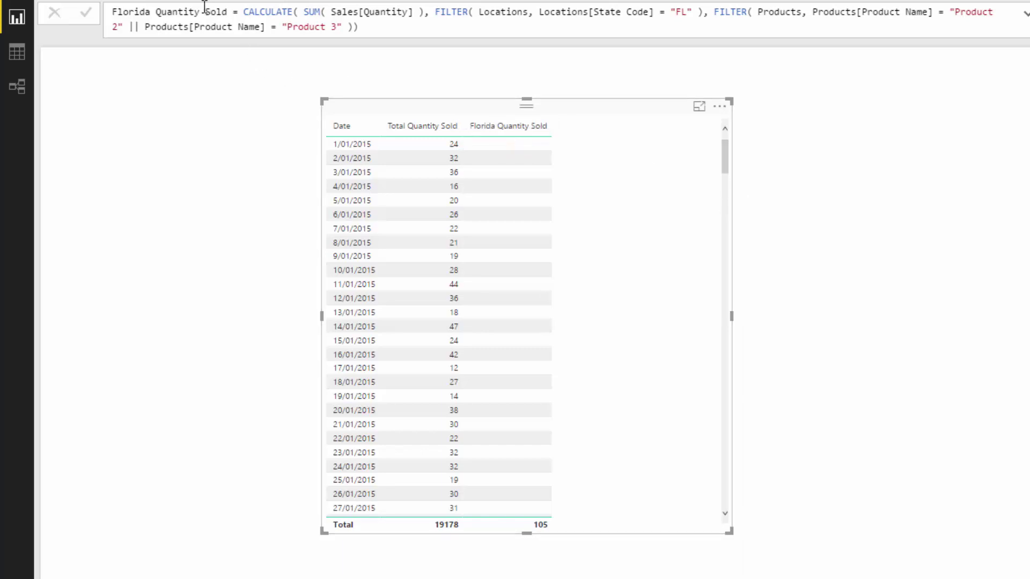
Step: Rename the Florida Quantity Sold measure to Florida Quantity Sold of Product 2 or 3
{"action": "left_click", "coordinate": [155, 12]}
{"action": "left_click", "coordinate": [230, 12]}
{"action": "type", "text": "of Produc"}
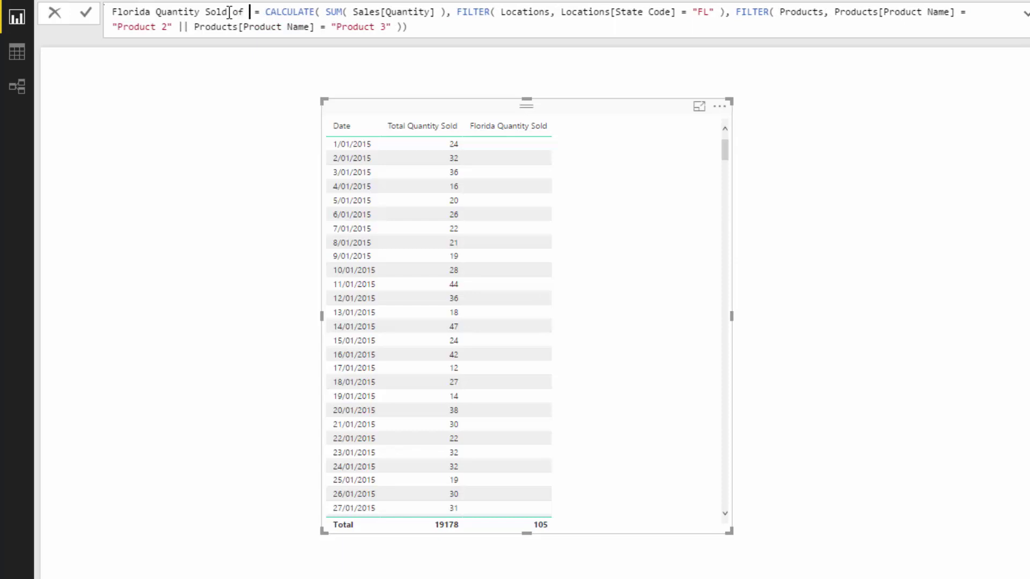
{"action": "type", "text": "t 2 "}
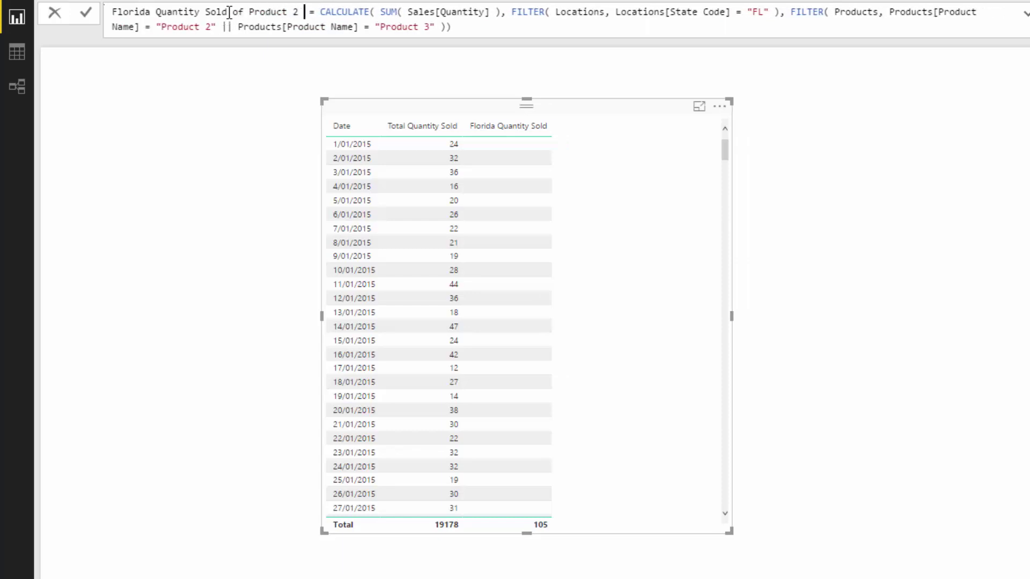
{"action": "type", "text": "or 3"}
{"action": "key", "text": "Return"}
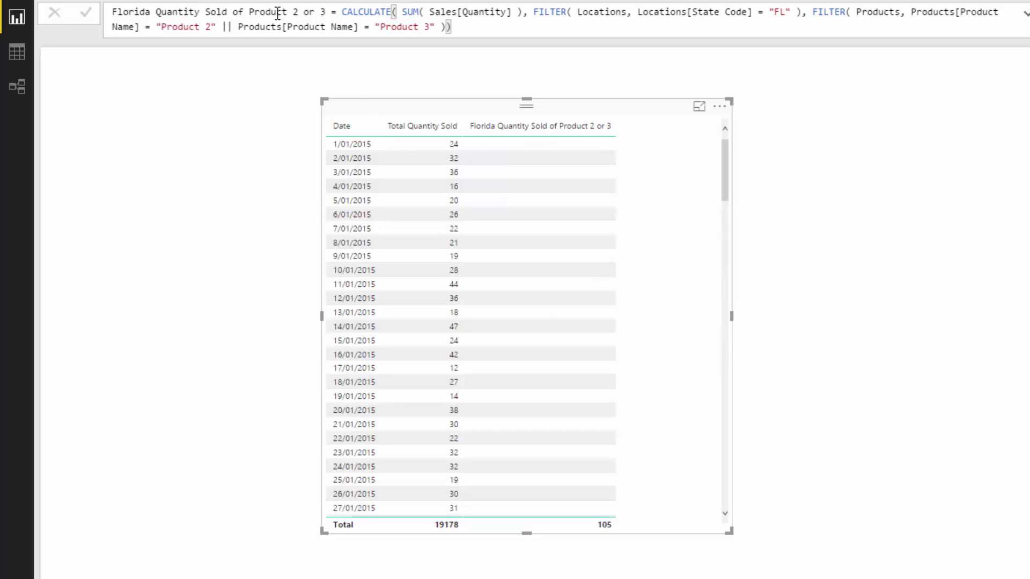
Step: Put the CALCULATE expression on its own line below the measure name
{"action": "left_click_drag", "start_coordinate": [326, 12], "coordinate": [112, 11]}
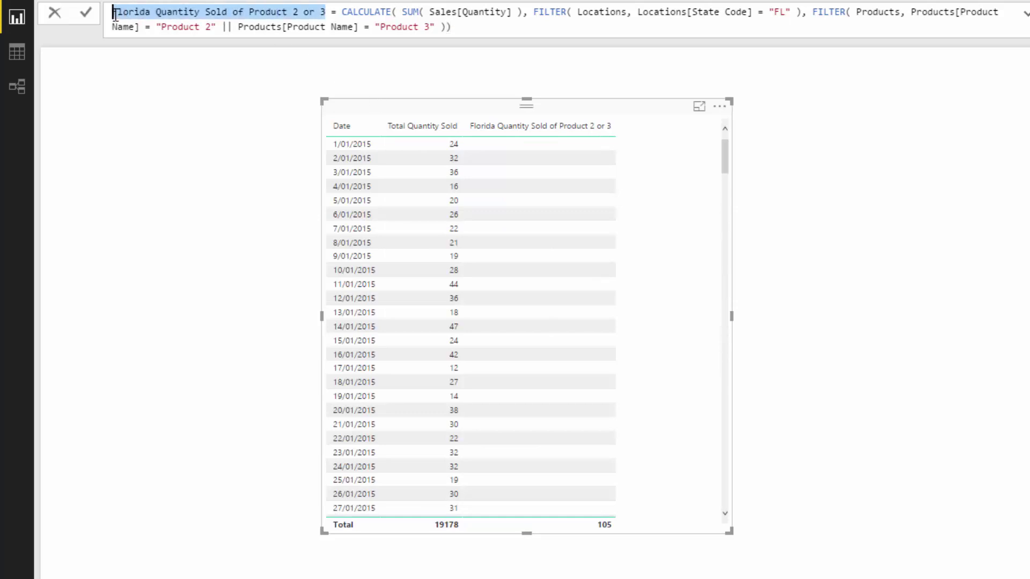
{"action": "left_click_drag", "start_coordinate": [341, 11], "coordinate": [475, 28]}
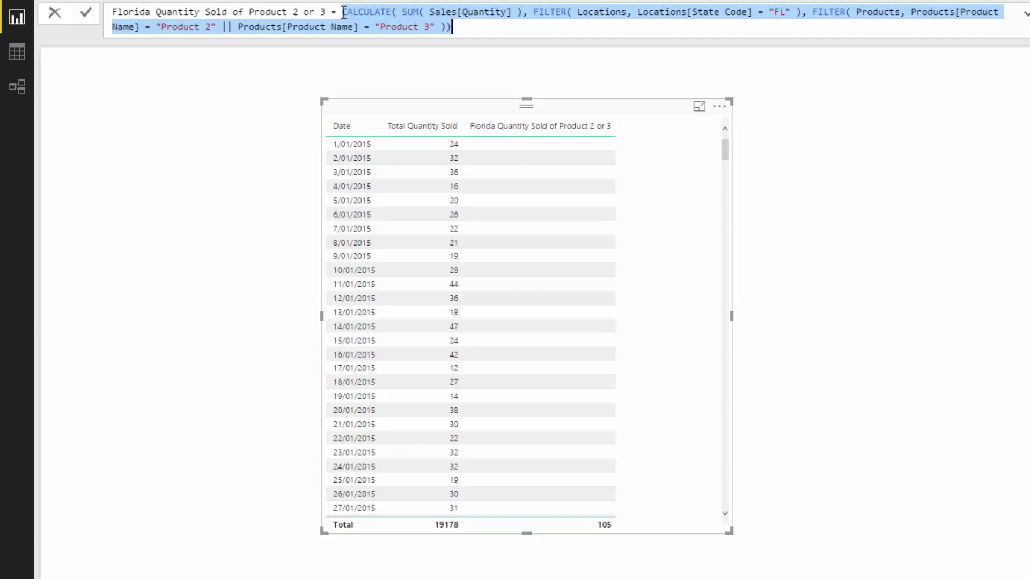
{"action": "left_click", "coordinate": [343, 11]}
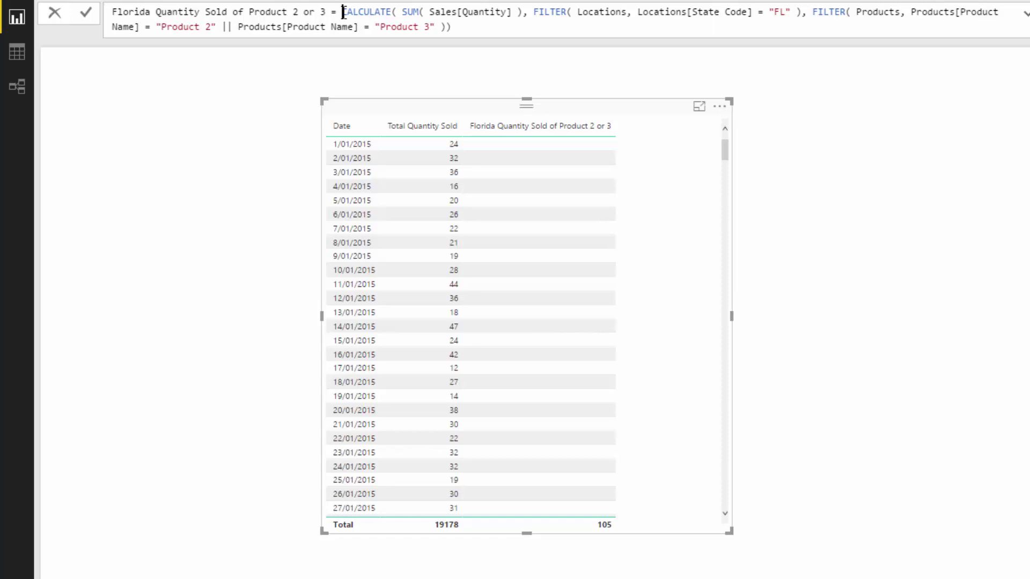
{"action": "key", "text": "shift+Return"}
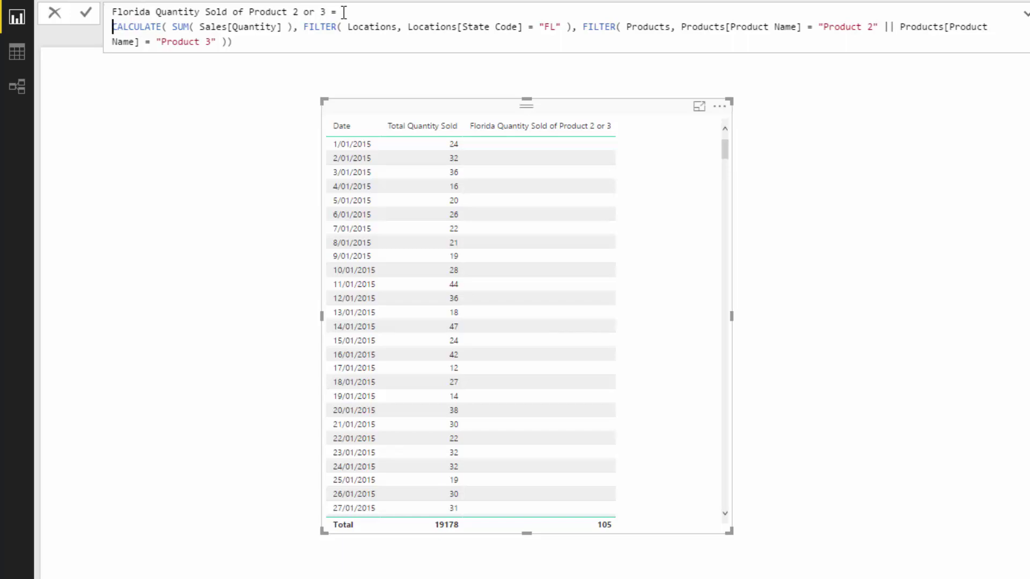
{"action": "key", "text": "BackSpace"}
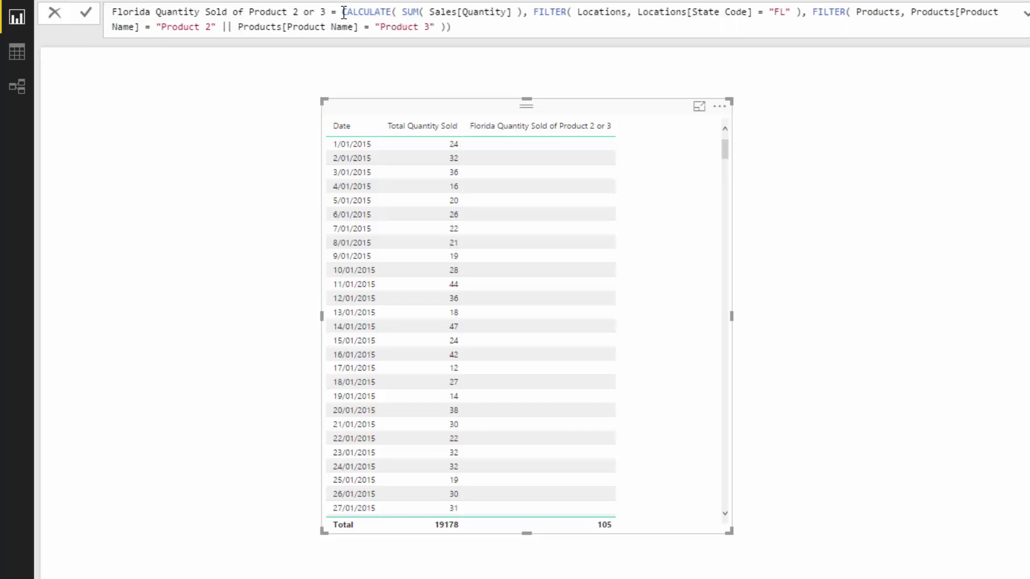
{"action": "key", "text": "shift+Return"}
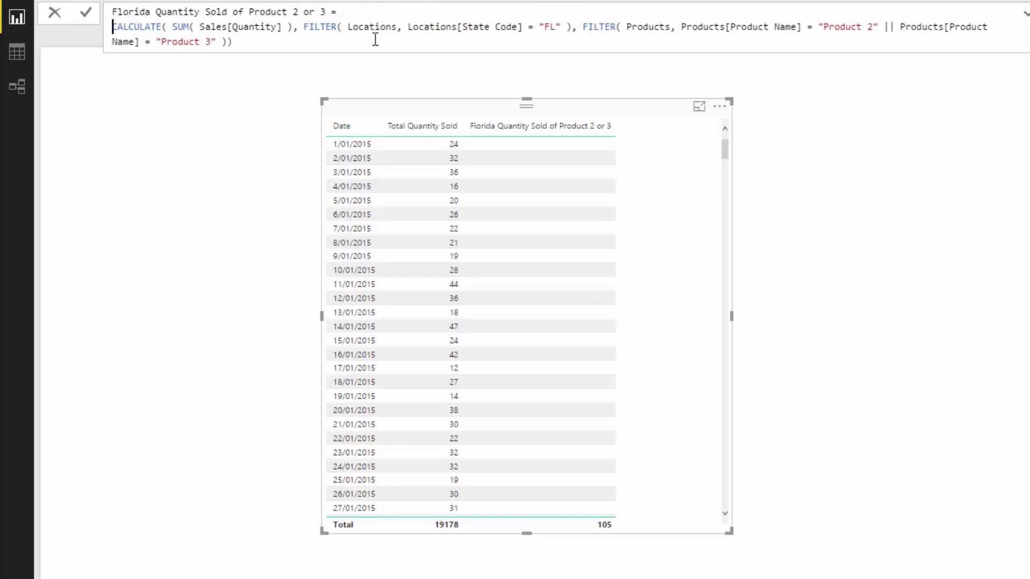
Step: Place the Locations FILTER and the Products FILTER each on a separate line of the formula
{"action": "left_click", "coordinate": [304, 29]}
{"action": "left_click_drag", "start_coordinate": [304, 27], "coordinate": [575, 30]}
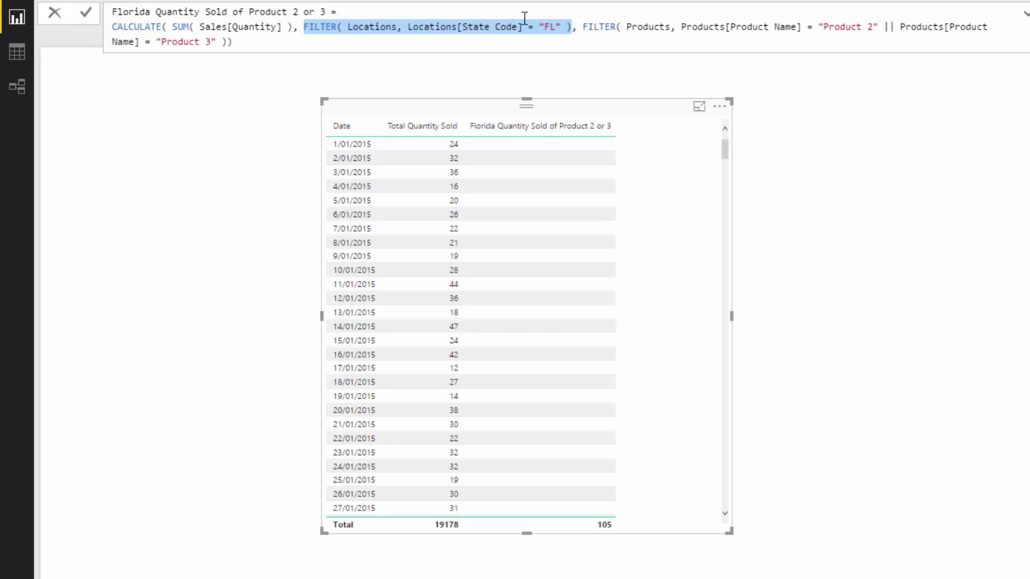
{"action": "left_click", "coordinate": [304, 30]}
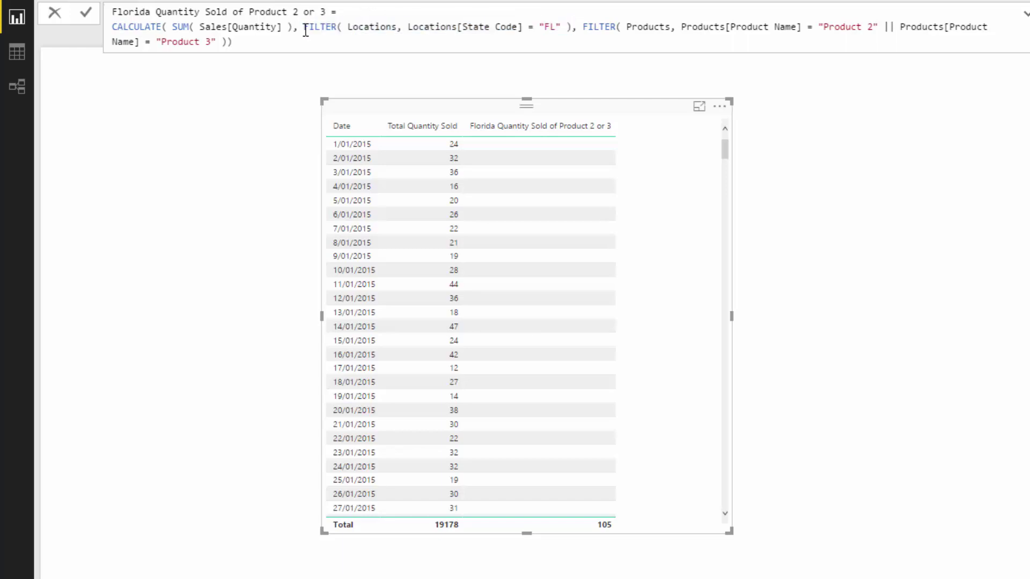
{"action": "key", "text": "shift+Return"}
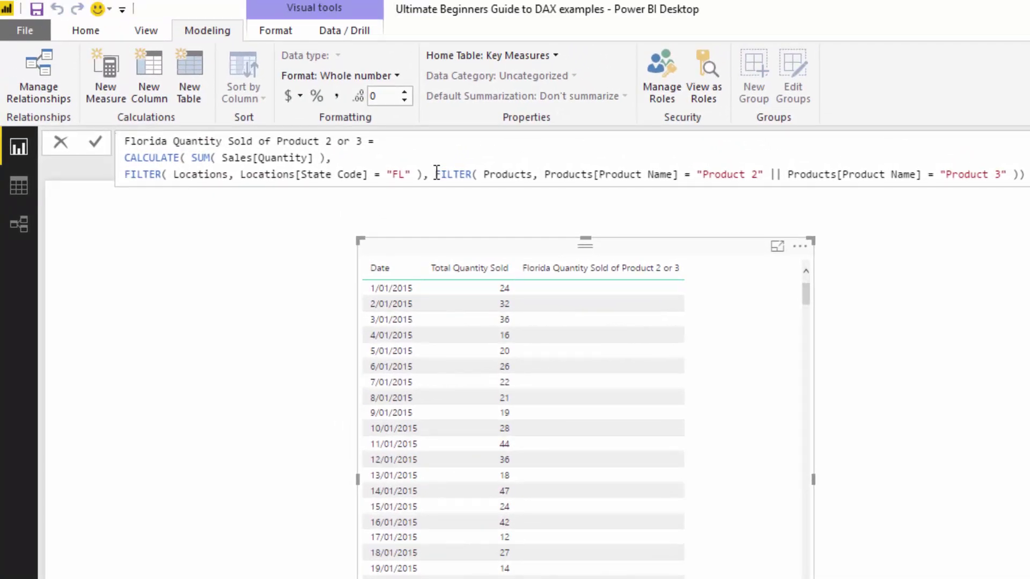
{"action": "key", "text": "shift+Return"}
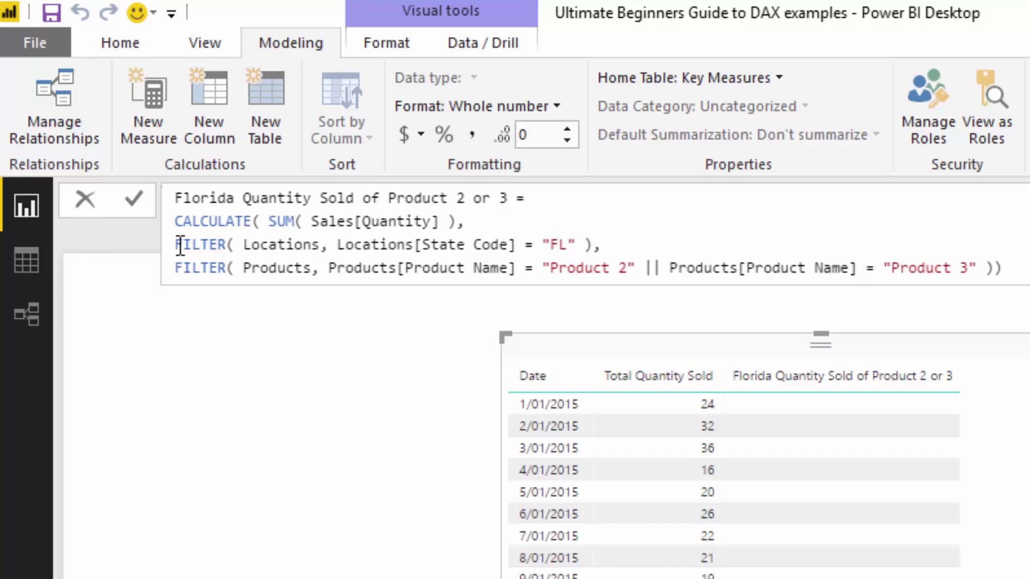
Step: Indent the Locations FILTER line by one level and the Products FILTER line by two levels
{"action": "left_click", "coordinate": [180, 246]}
{"action": "key", "text": "Tab"}
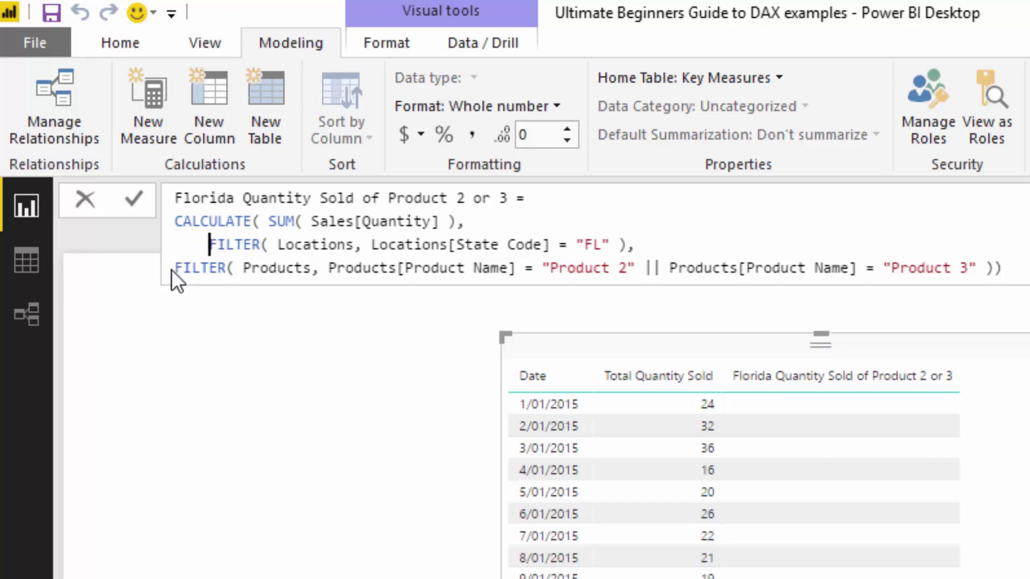
{"action": "left_click", "coordinate": [173, 268]}
{"action": "key", "text": "Tab"}
{"action": "key", "text": "Tab"}
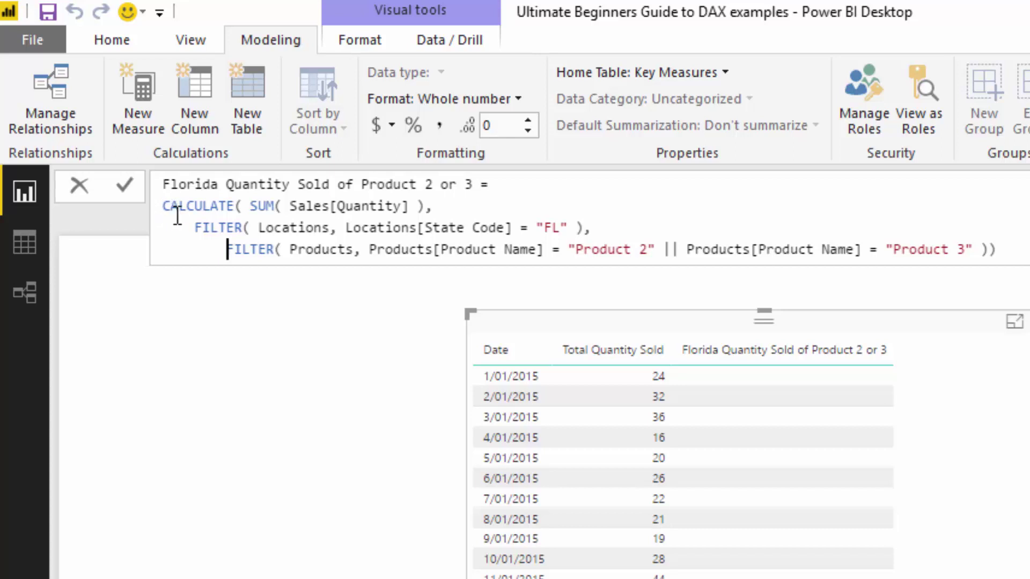
{"action": "left_click_drag", "start_coordinate": [438, 206], "coordinate": [250, 206]}
{"action": "left_click_drag", "start_coordinate": [194, 227], "coordinate": [602, 227]}
{"action": "left_click_drag", "start_coordinate": [226, 249], "coordinate": [997, 249]}
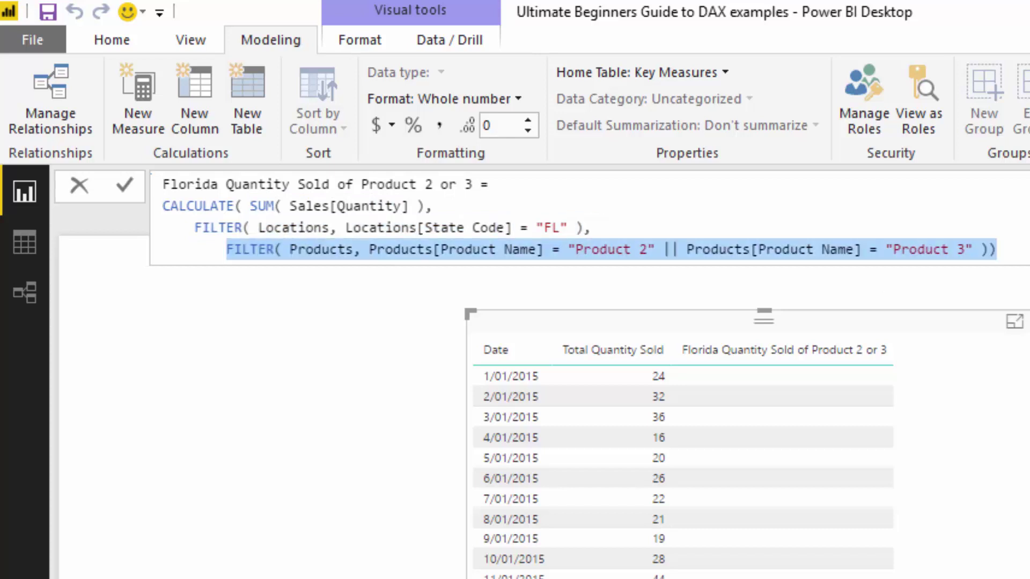
{"action": "left_click", "coordinate": [999, 250]}
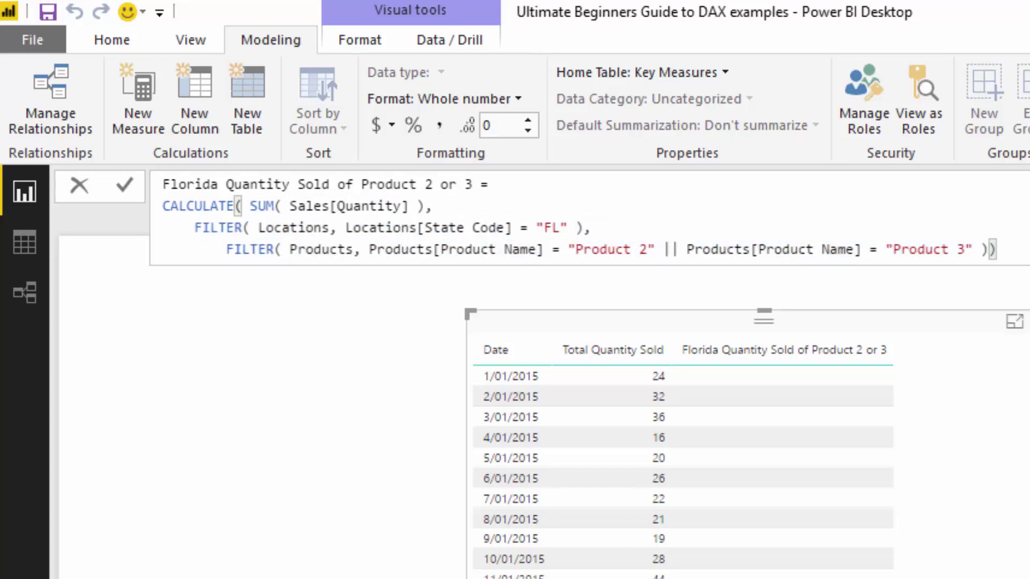
Step: Try to place the condition of each FILTER on its own indented line below its table argument
{"action": "left_click", "coordinate": [346, 228]}
{"action": "key", "text": "shift+Return"}
{"action": "key", "text": "Tab"}
{"action": "key", "text": "Tab"}
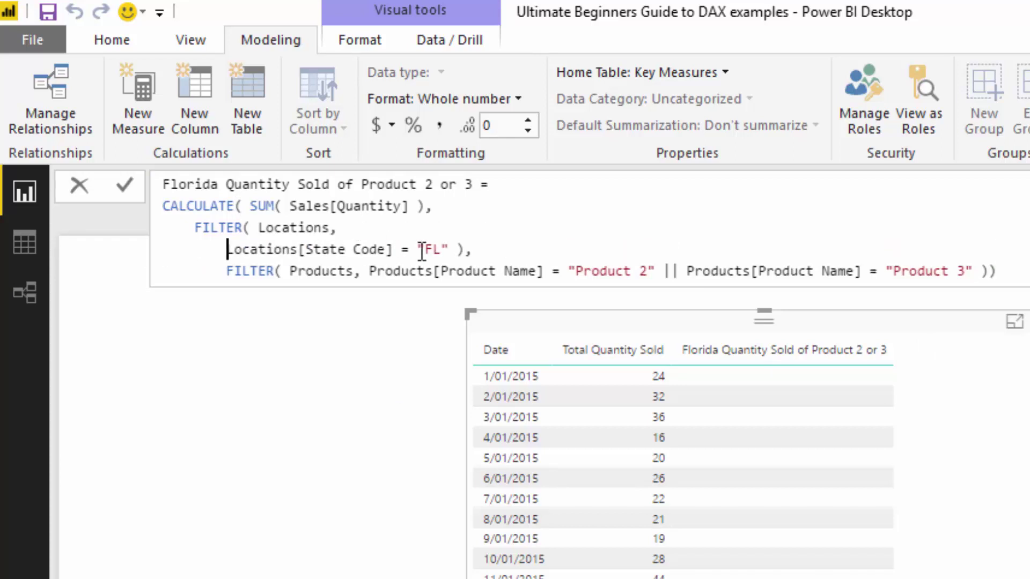
{"action": "key", "text": "Tab"}
{"action": "left_click", "coordinate": [371, 271]}
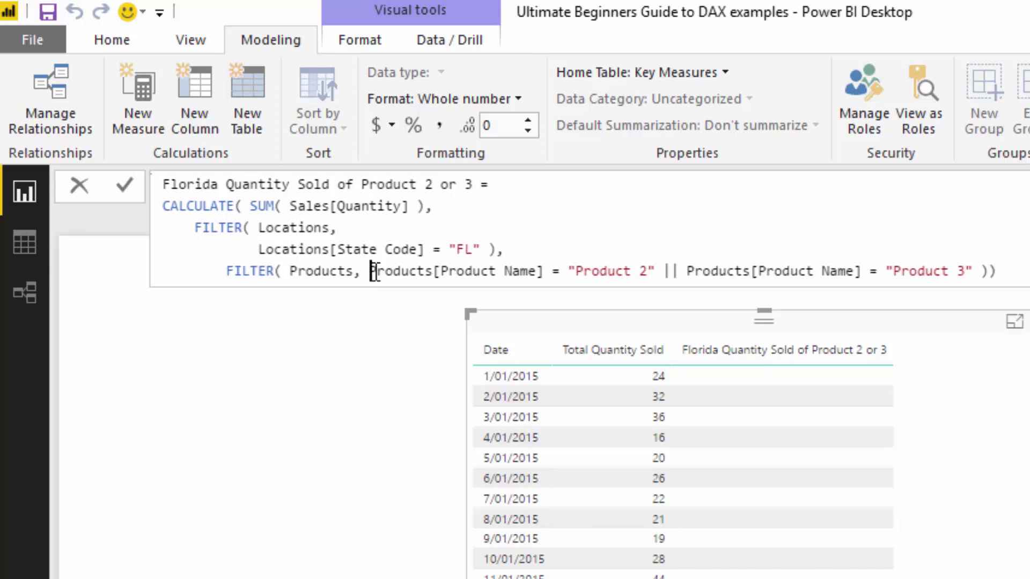
{"action": "key", "text": "shift+Return"}
{"action": "key", "text": "Tab"}
{"action": "key", "text": "Tab"}
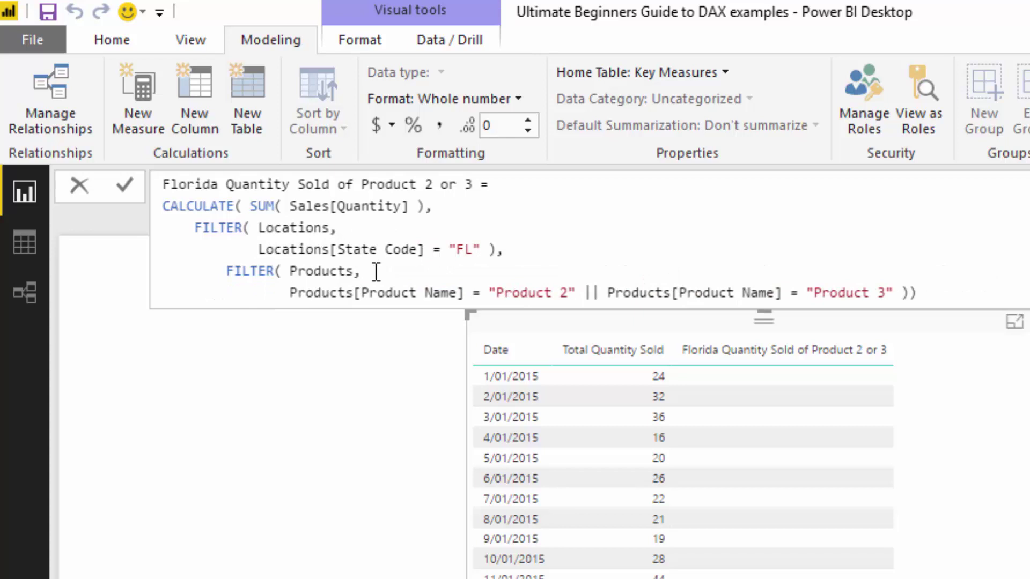
Step: Remove the line breaks and indents before the two filter conditions, rejoining each condition with its FILTER line
{"action": "left_click", "coordinate": [259, 249]}
{"action": "key", "text": "BackSpace"}
{"action": "key", "text": "BackSpace"}
{"action": "key", "text": "BackSpace"}
{"action": "key", "text": "BackSpace"}
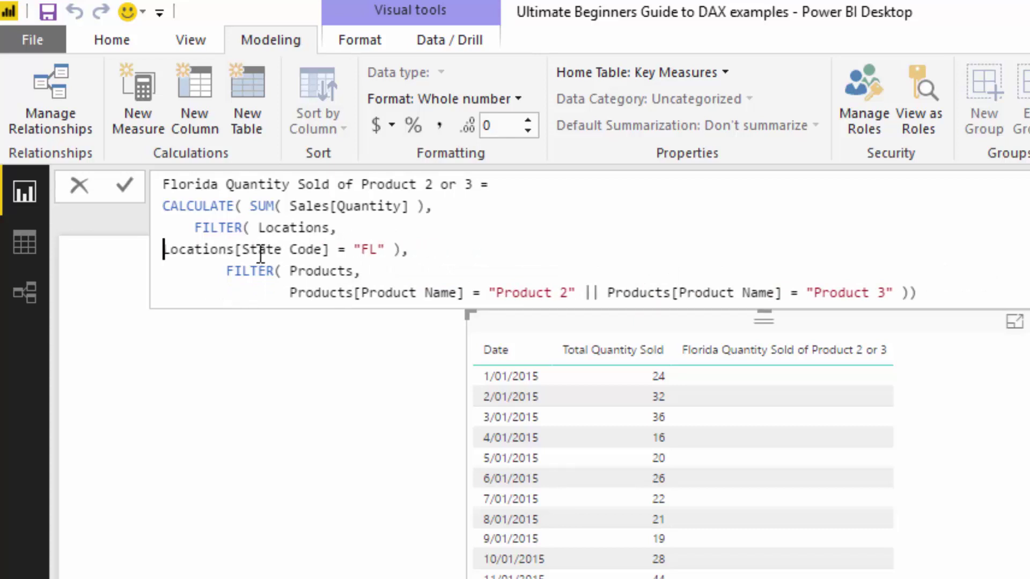
{"action": "left_click", "coordinate": [290, 268]}
{"action": "key", "text": "BackSpace"}
{"action": "key", "text": "BackSpace"}
{"action": "key", "text": "BackSpace"}
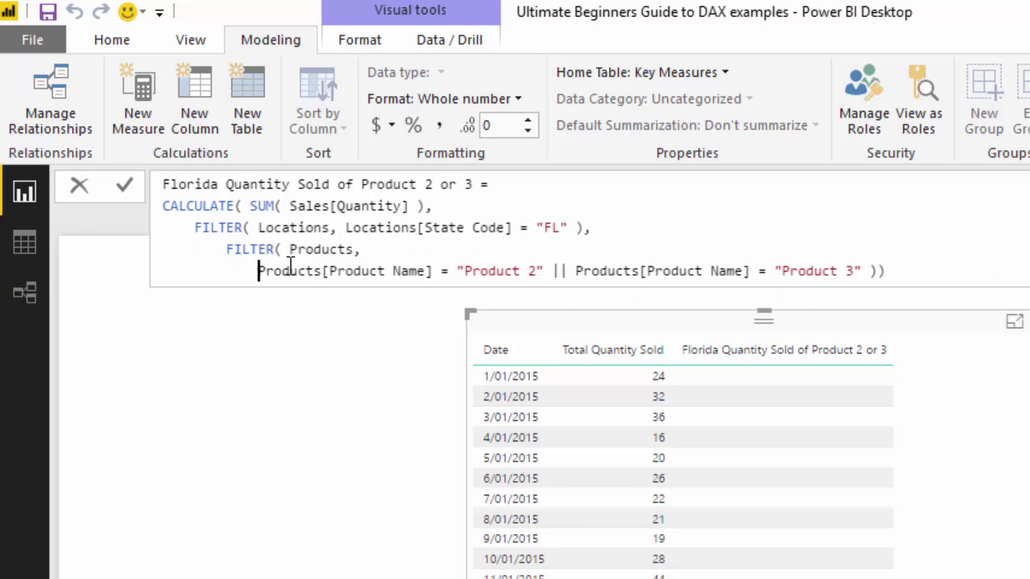
{"action": "key", "text": "BackSpace"}
{"action": "key", "text": "BackSpace"}
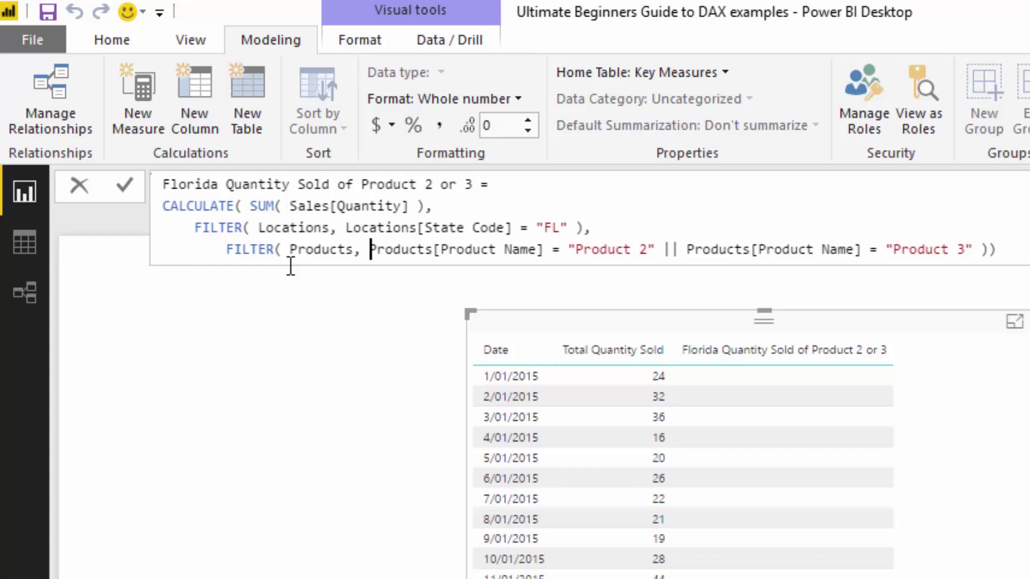
Step: Replace SUM( Sales[Quantity] ) inside the CALCULATE with the [Total Quantity Sold] measure
{"action": "left_click", "coordinate": [428, 205]}
{"action": "type", "text": ","}
{"action": "left_click_drag", "start_coordinate": [427, 205], "coordinate": [254, 200]}
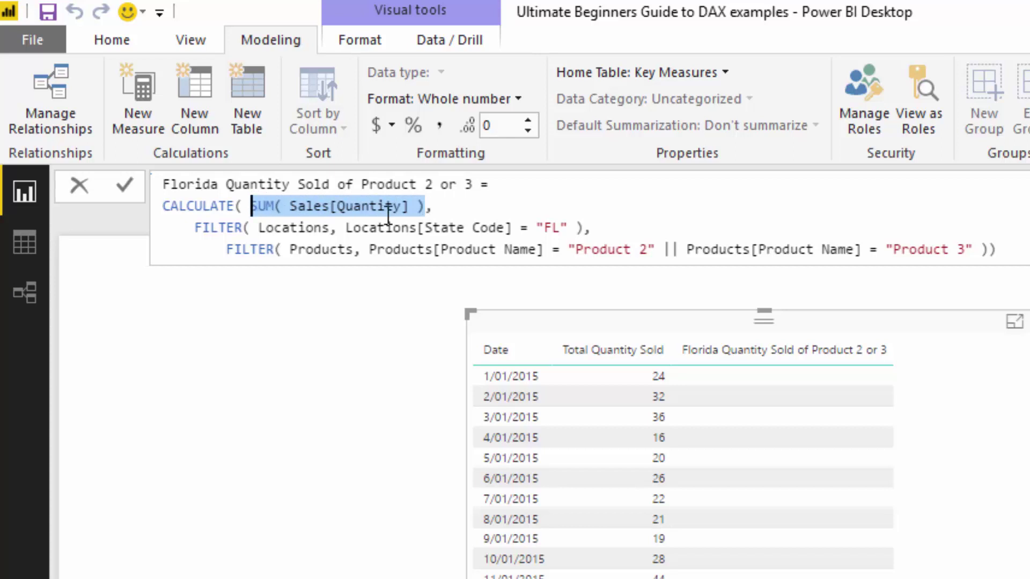
{"action": "type", "text": "T"}
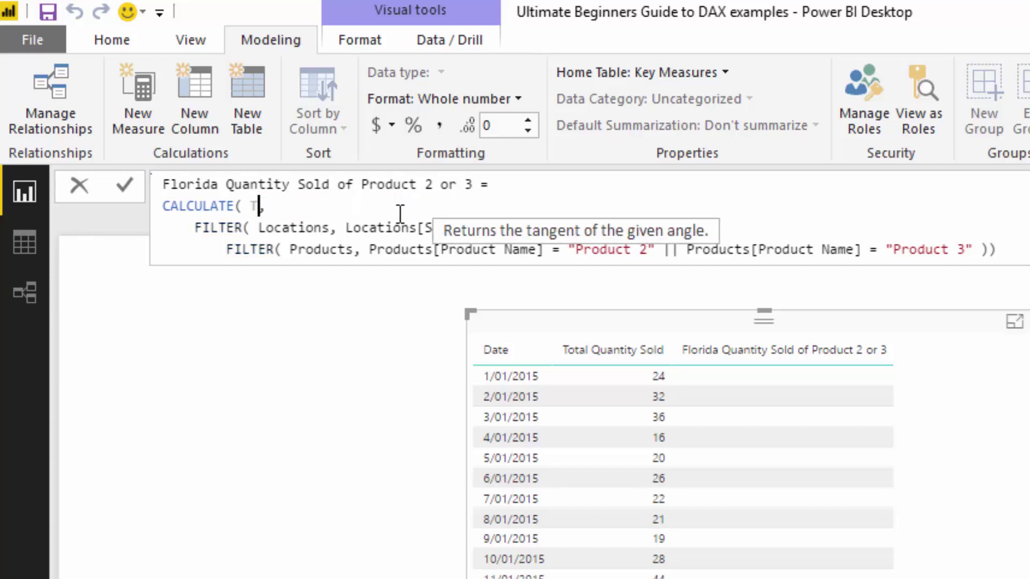
{"action": "type", "text": "ot"}
{"action": "key", "text": "Tab"}
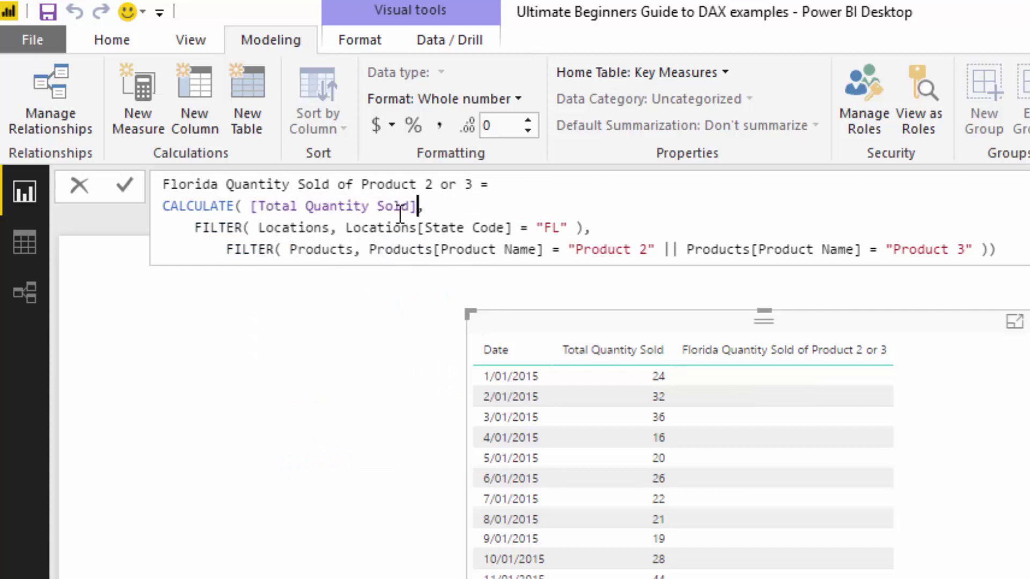
{"action": "left_click", "coordinate": [995, 250]}
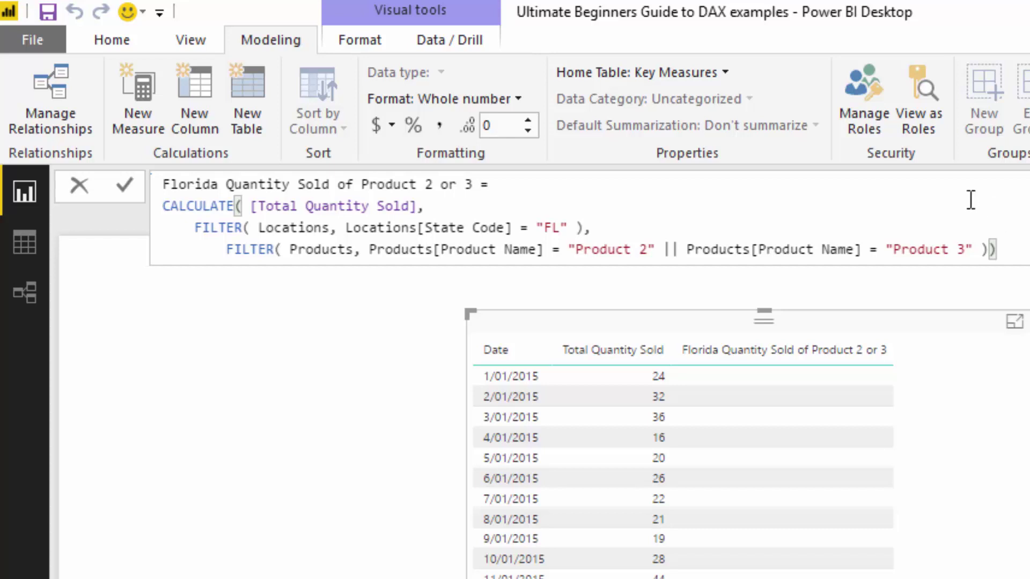
{"action": "left_click_drag", "start_coordinate": [420, 206], "coordinate": [263, 202]}
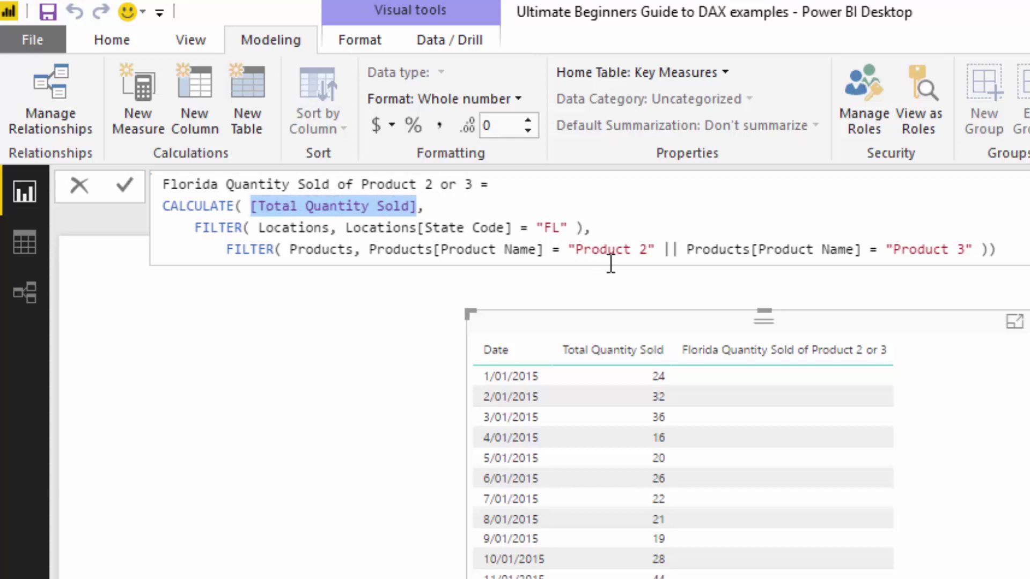
{"action": "left_click_drag", "start_coordinate": [418, 206], "coordinate": [250, 206]}
{"action": "left_click", "coordinate": [250, 207]}
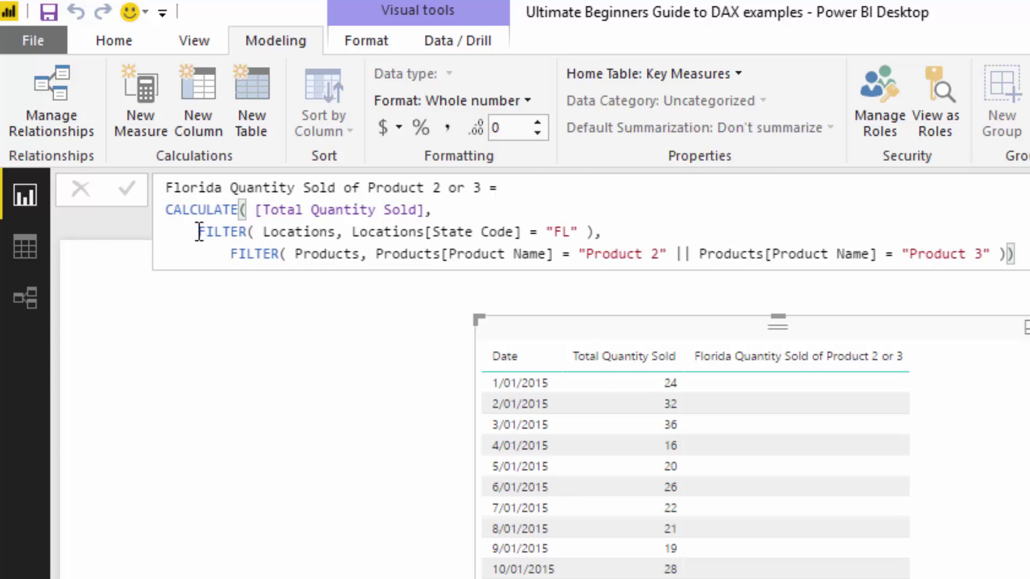
{"action": "left_click_drag", "start_coordinate": [198, 231], "coordinate": [589, 240]}
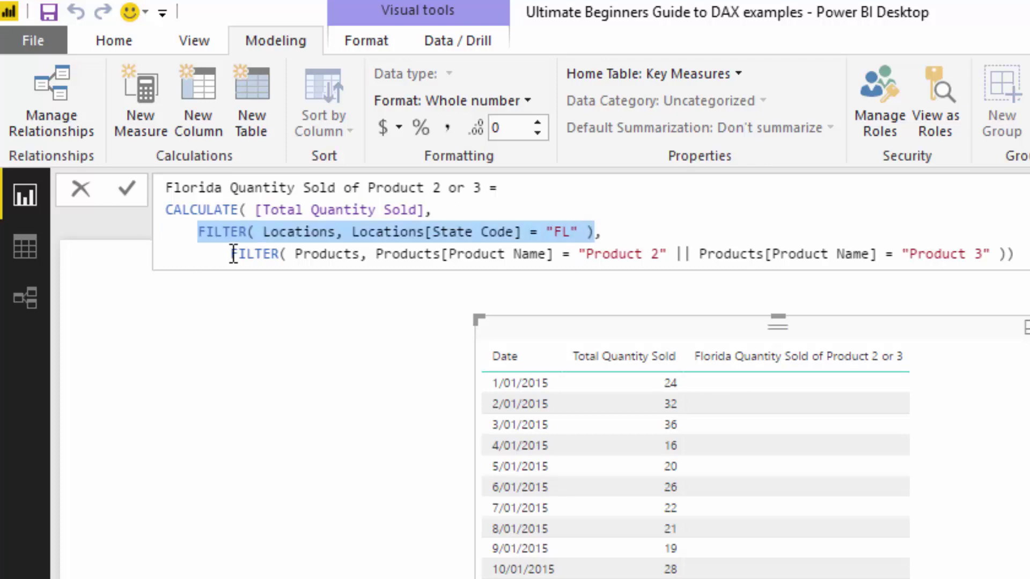
{"action": "left_click_drag", "start_coordinate": [231, 253], "coordinate": [1010, 259]}
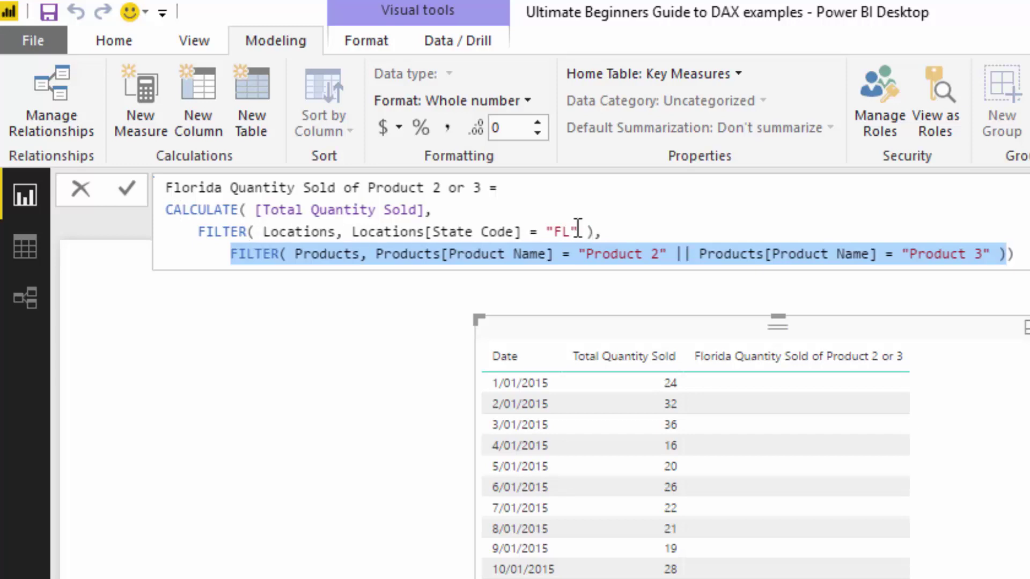
Step: Start a VAR block on new lines above the CALCULATE and declare an indented variable named InFlorida with an equals sign
{"action": "left_click", "coordinate": [574, 187]}
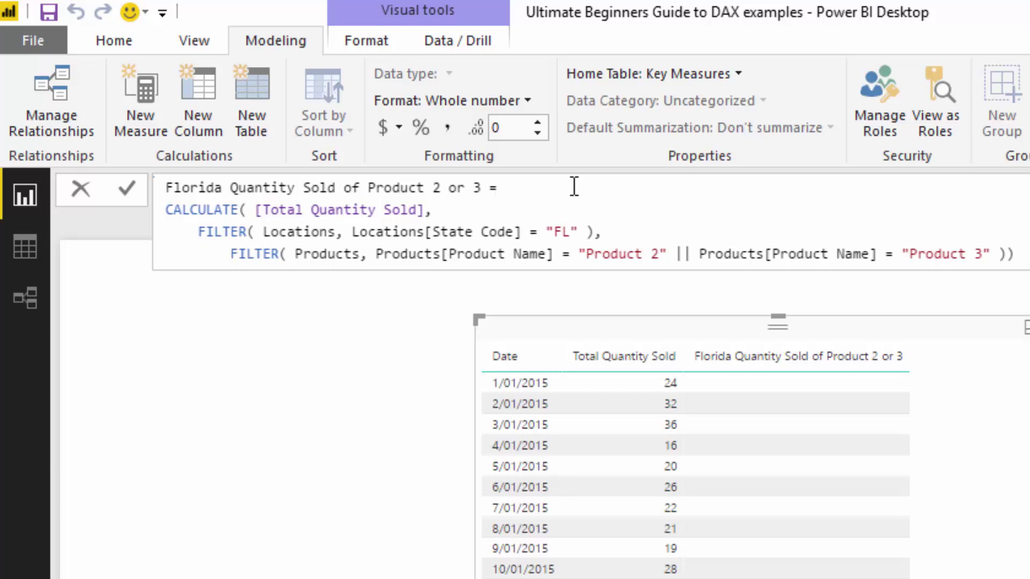
{"action": "key", "text": "shift+Return"}
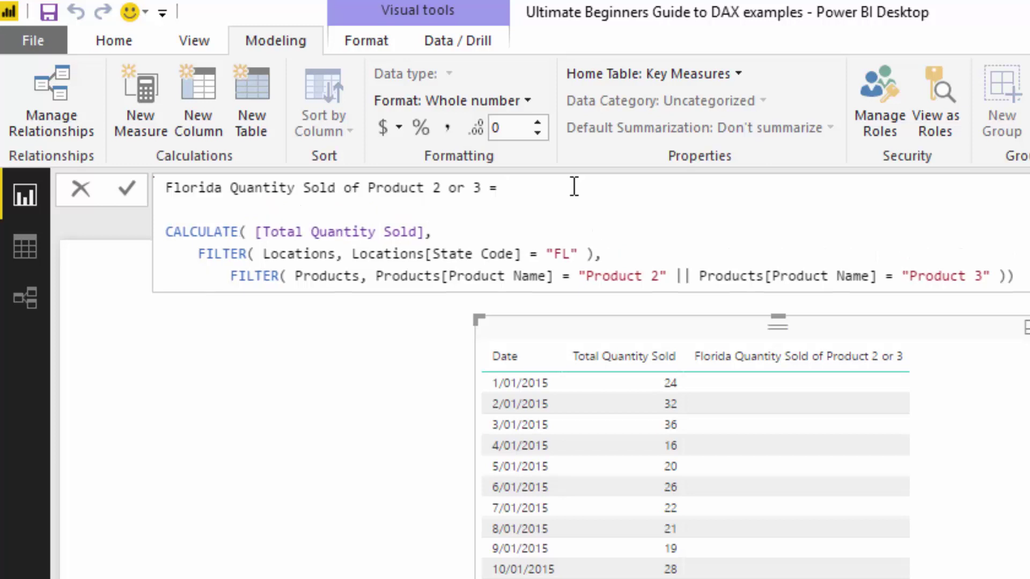
{"action": "type", "text": "VAR"}
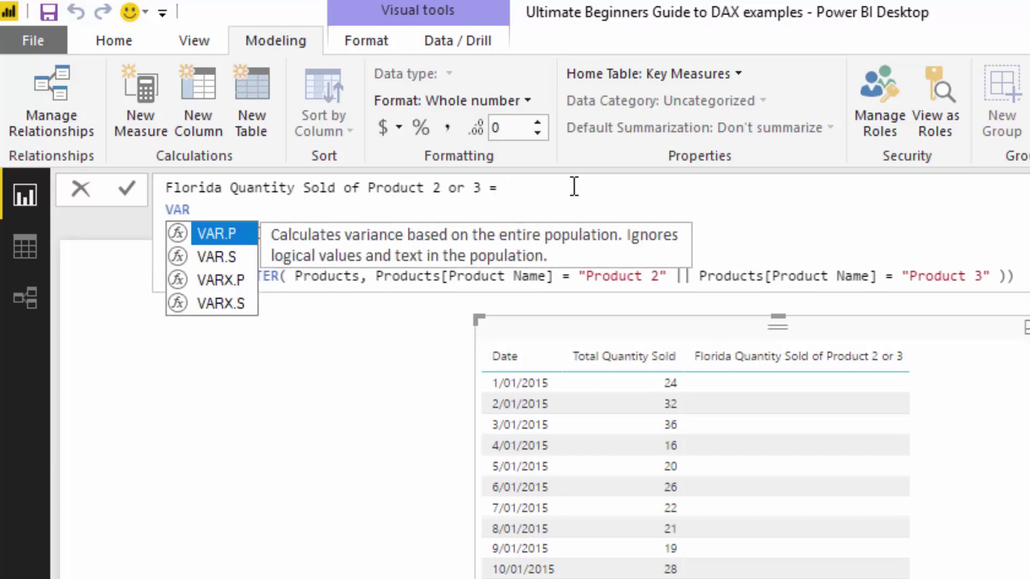
{"action": "key", "text": "Escape"}
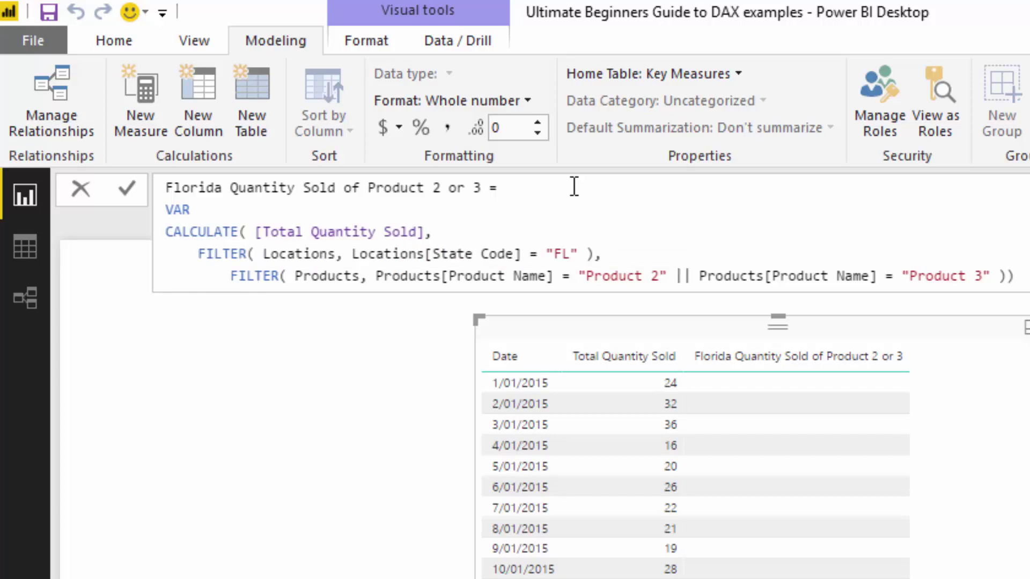
{"action": "key", "text": "shift+Return"}
{"action": "key", "text": "Tab"}
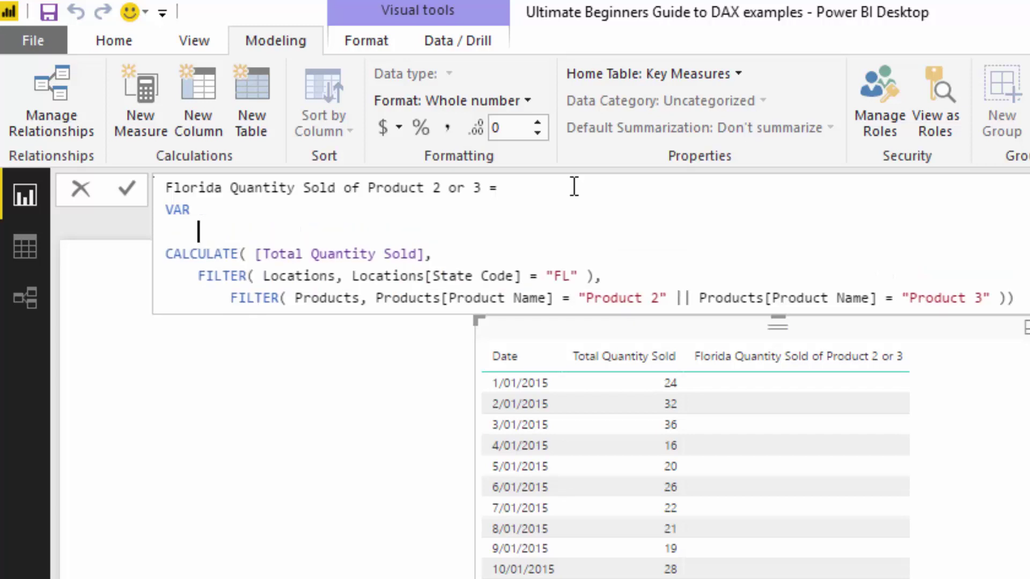
{"action": "type", "text": "InFlorida"}
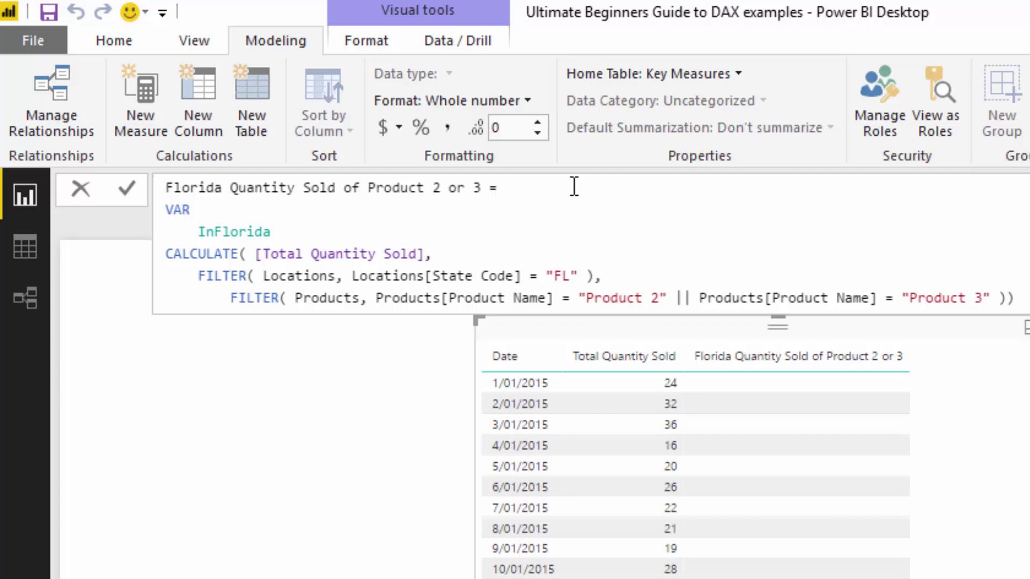
{"action": "type", "text": "="}
Step: Copy the FILTER( Locations, Locations[State Code] = "FL" ) expression from the CALCULATE in as the definition of InFlorida
{"action": "left_click", "coordinate": [596, 275]}
{"action": "left_click_drag", "start_coordinate": [596, 276], "coordinate": [197, 279]}
{"action": "key", "text": "ctrl+c"}
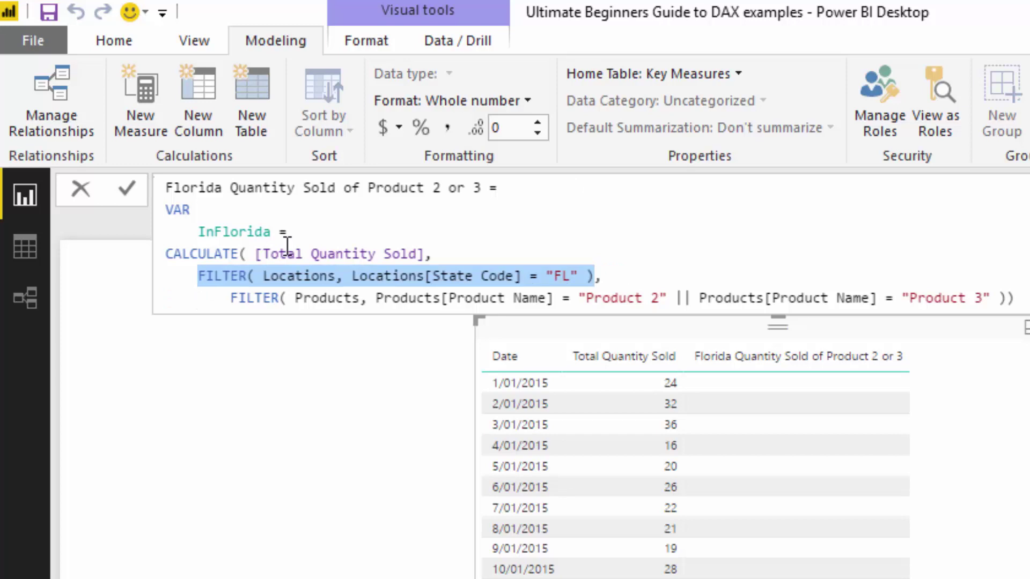
{"action": "left_click", "coordinate": [333, 232]}
{"action": "key", "text": "ctrl+v"}
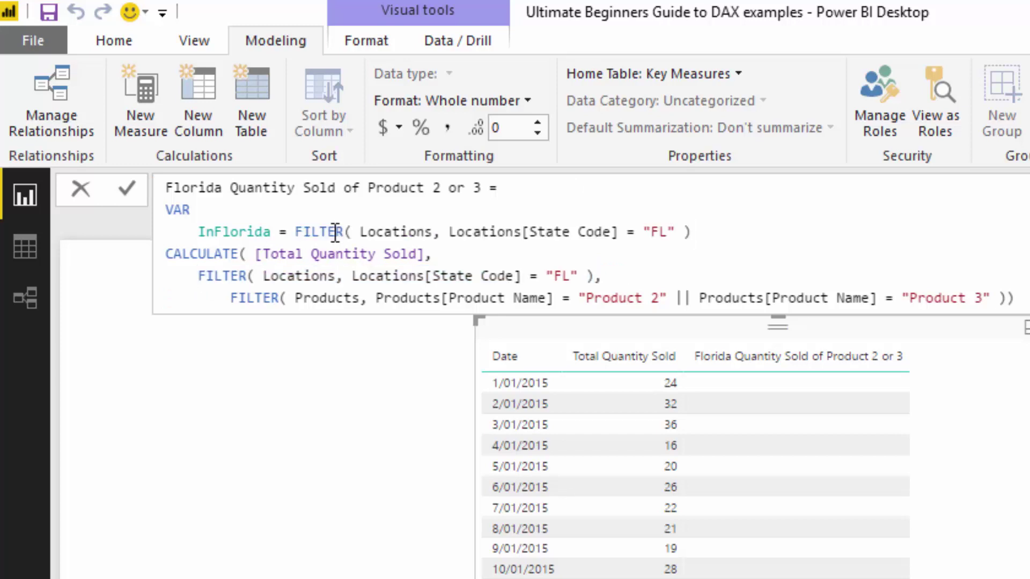
{"action": "left_click", "coordinate": [200, 232]}
{"action": "double_click", "coordinate": [221, 232]}
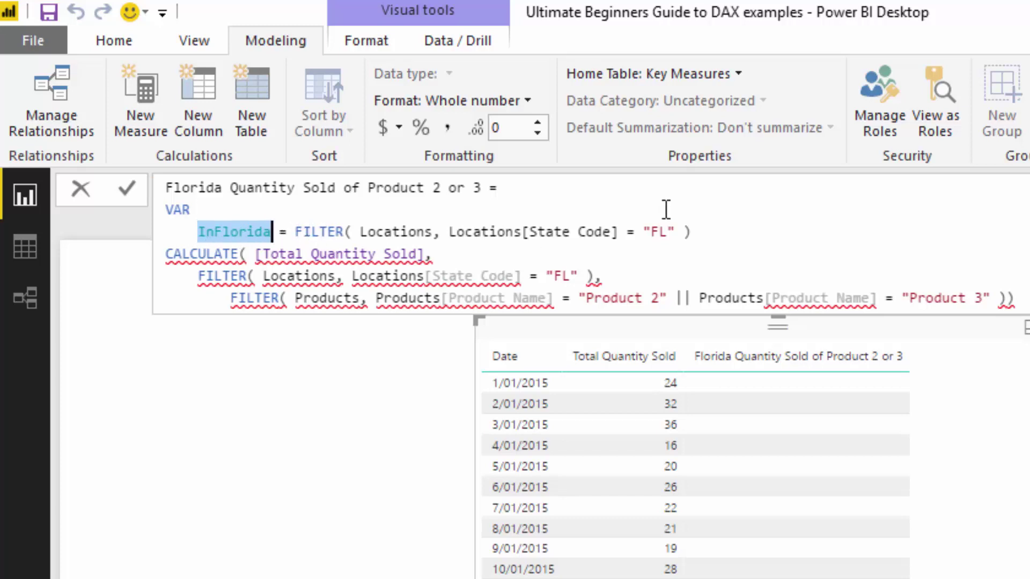
{"action": "left_click", "coordinate": [273, 232]}
Step: Add a second VAR block below the InFlorida definition and declare an indented variable named ProductFilter with an equals sign
{"action": "left_click", "coordinate": [769, 242]}
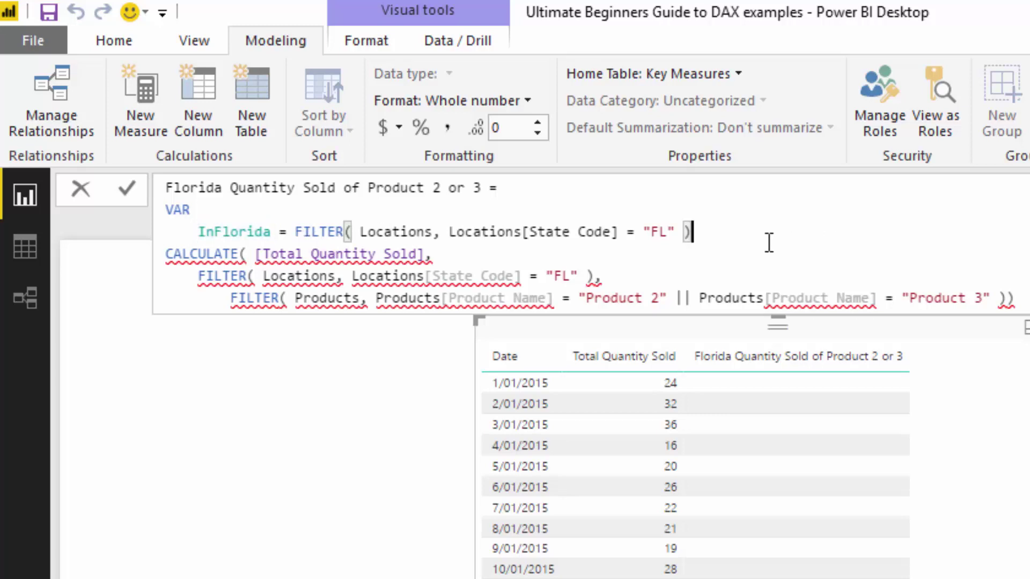
{"action": "key", "text": "shift+Return"}
{"action": "type", "text": "VAR"}
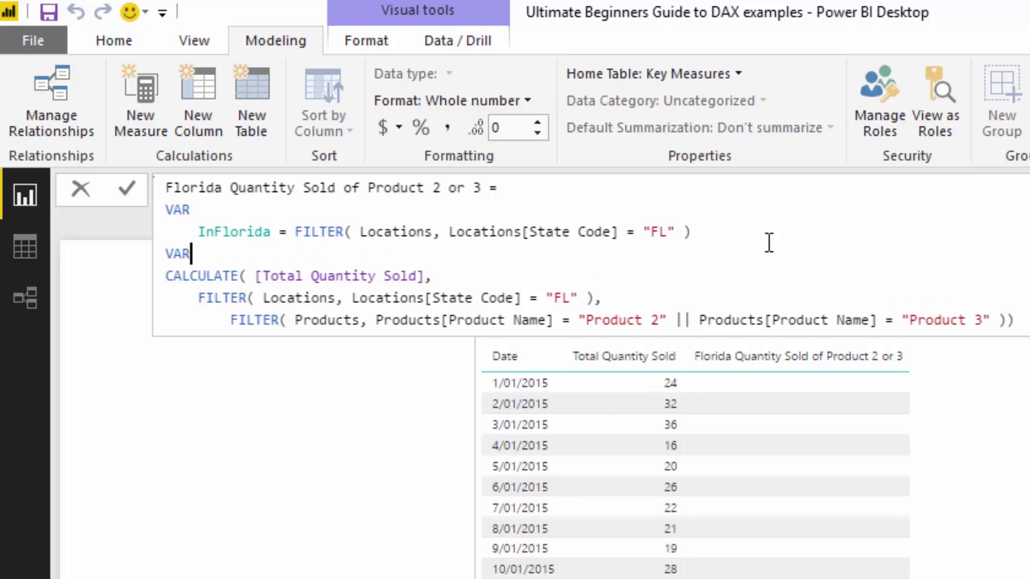
{"action": "key", "text": "shift+Return"}
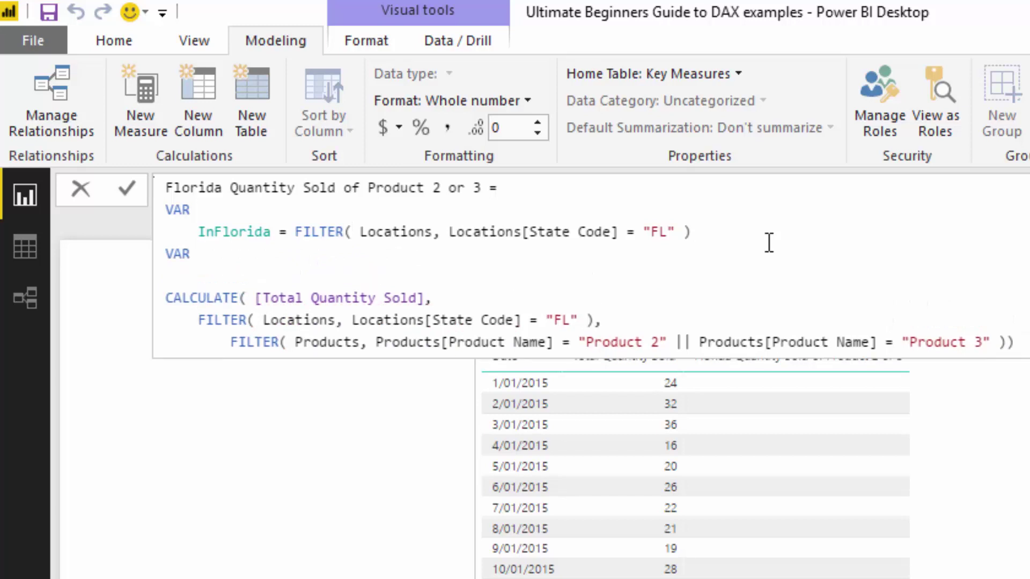
{"action": "key", "text": "Tab"}
{"action": "type", "text": "ProductFi"}
{"action": "key", "text": "BackSpace"}
{"action": "key", "text": "BackSpace"}
{"action": "key", "text": "BackSpace"}
{"action": "type", "text": "tFilter ="}
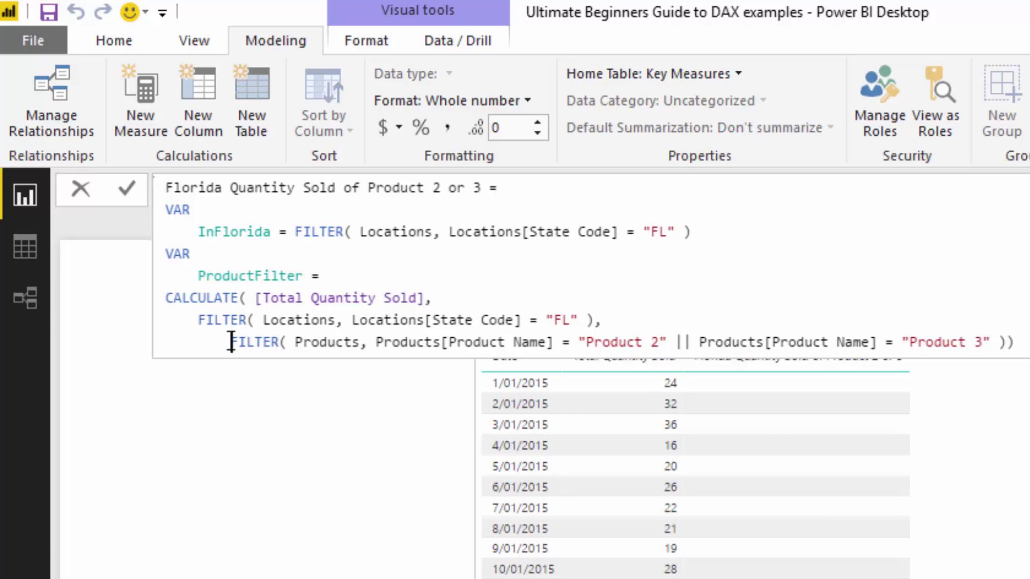
Step: Copy the Products FILTER expression for Product 2 or Product 3 from the CALCULATE in as the definition of ProductFilter
{"action": "left_click_drag", "start_coordinate": [230, 342], "coordinate": [1010, 342]}
{"action": "key", "text": "ctrl+c"}
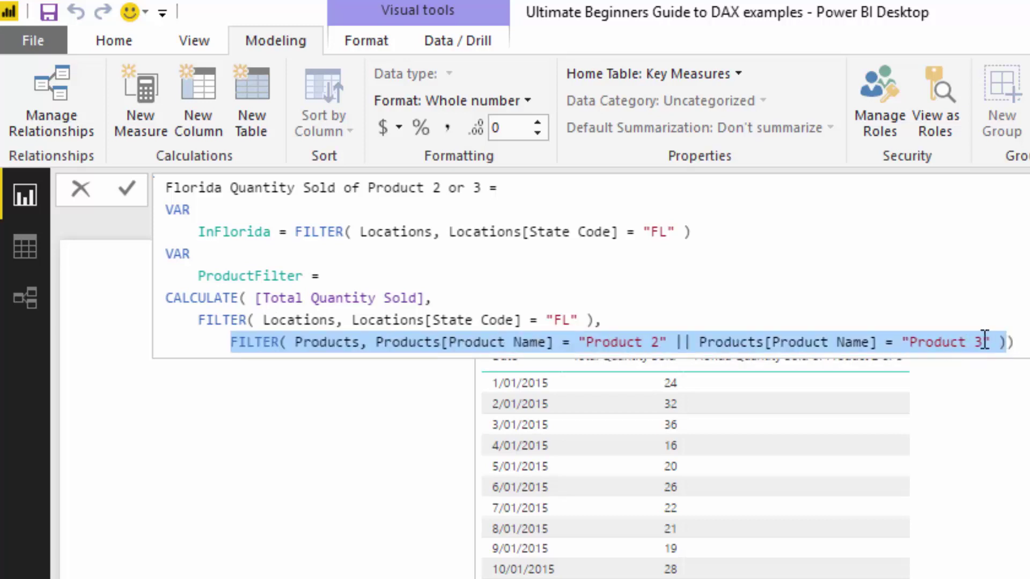
{"action": "left_click", "coordinate": [569, 277]}
{"action": "key", "text": "ctrl+v"}
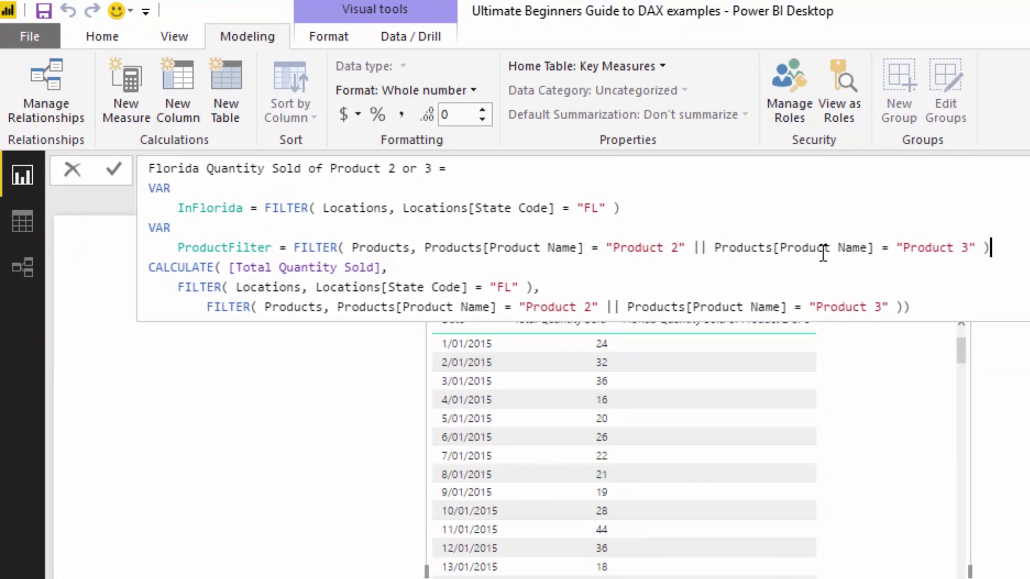
Step: Insert a RETURN line between the ProductFilter definition and the CALCULATE expression
{"action": "key", "text": "Return"}
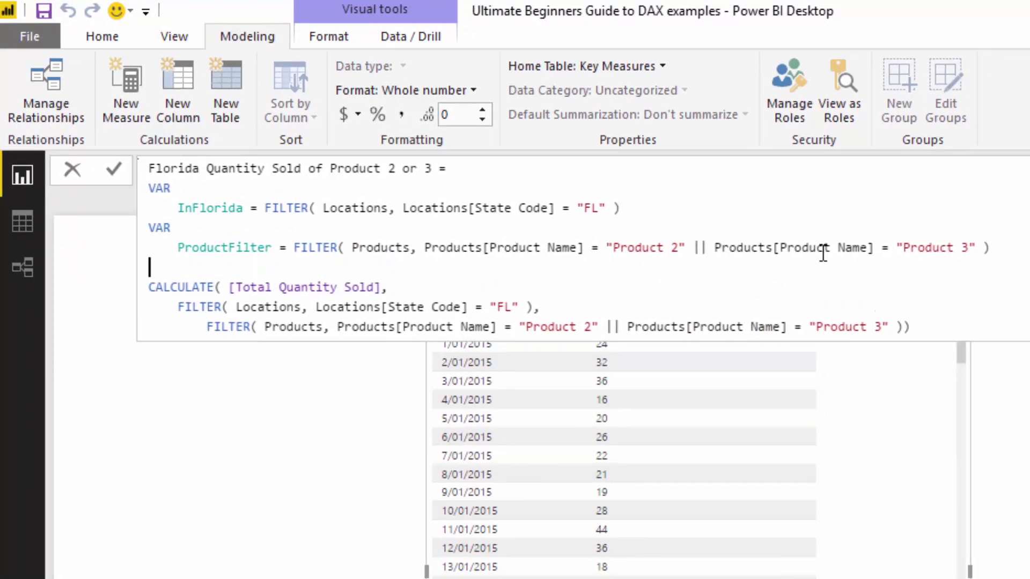
{"action": "type", "text": "RETURN"}
{"action": "key", "text": "Down"}
{"action": "left_click_drag", "start_coordinate": [147, 288], "coordinate": [962, 328]}
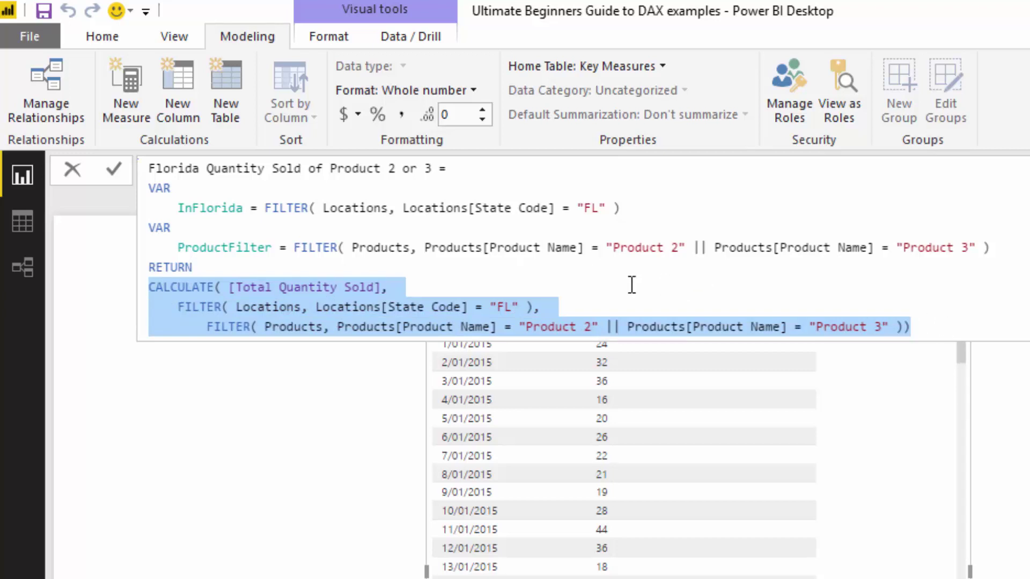
{"action": "left_click", "coordinate": [570, 294]}
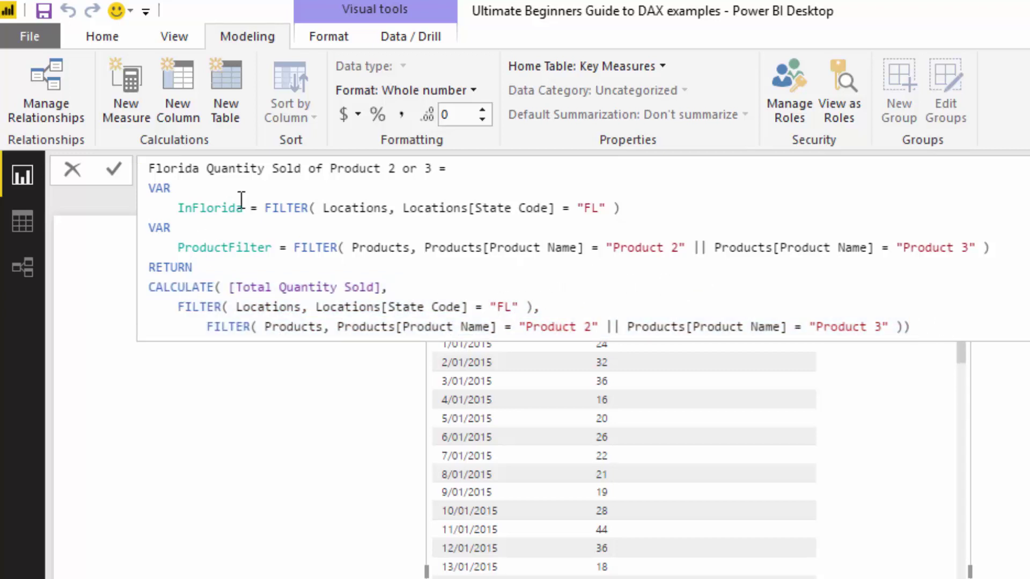
Step: Replace the Locations FILTER inside the CALCULATE with the InFlorida variable, keeping the comma after it
{"action": "left_click_drag", "start_coordinate": [175, 207], "coordinate": [231, 208]}
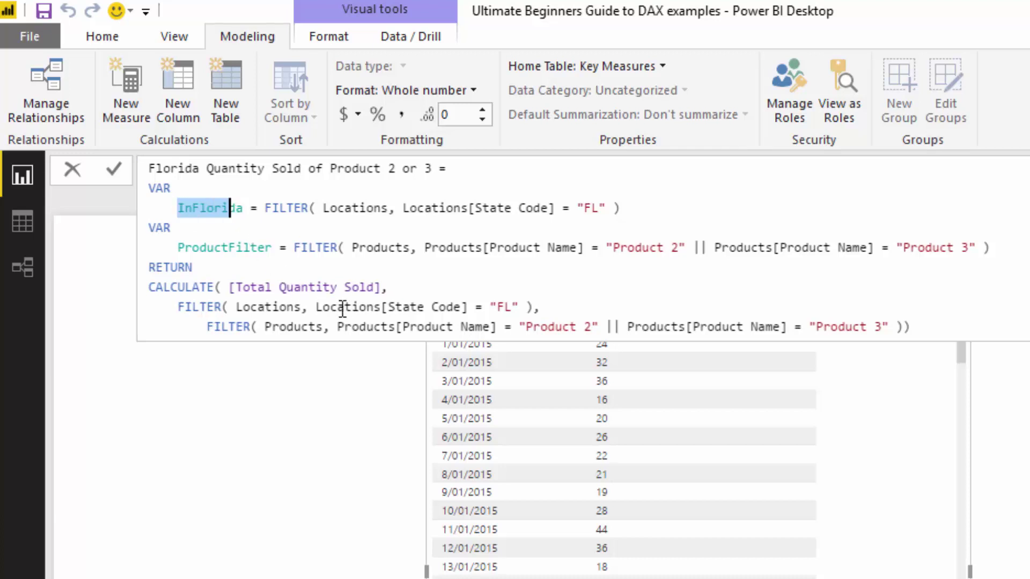
{"action": "left_click", "coordinate": [243, 207]}
{"action": "left_click_drag", "start_coordinate": [243, 207], "coordinate": [177, 208]}
{"action": "left_click_drag", "start_coordinate": [177, 307], "coordinate": [535, 307]}
{"action": "key", "text": "ctrl+v"}
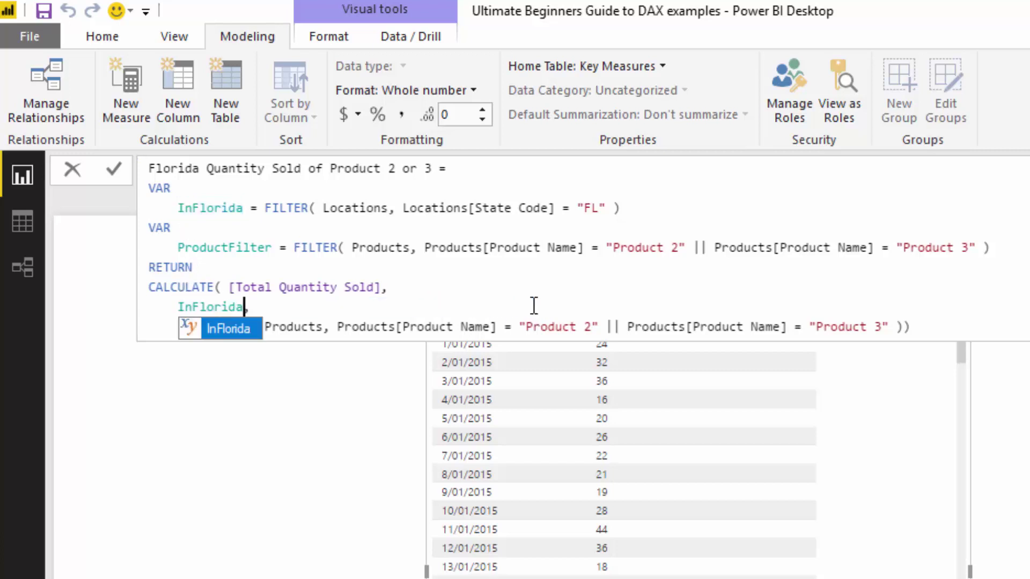
{"action": "type", "text": ","}
{"action": "left_click", "coordinate": [262, 307]}
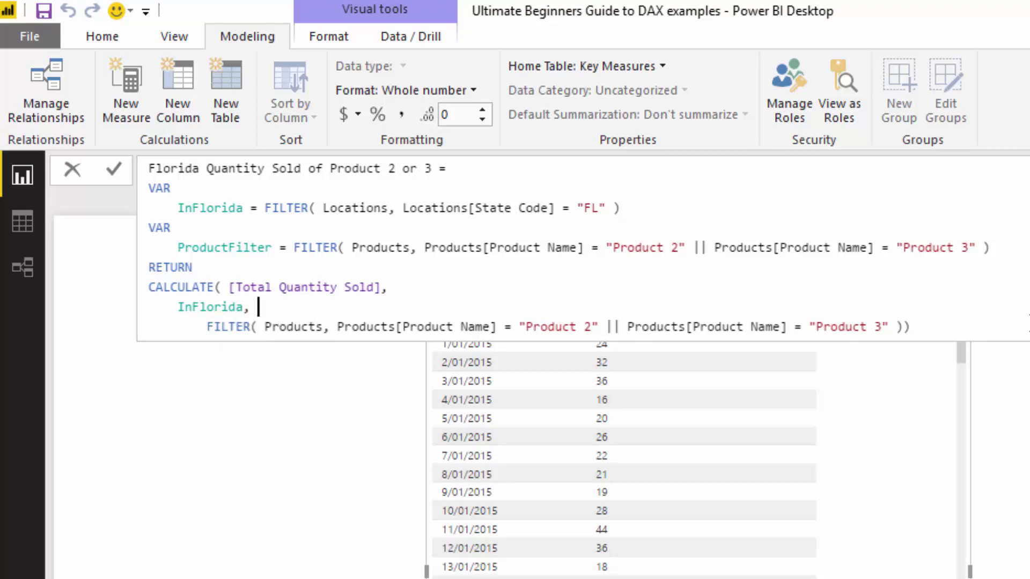
Step: Replace the Products FILTER inside the CALCULATE with the ProductFilter variable and commit the measure formula
{"action": "left_click", "coordinate": [904, 327]}
{"action": "left_click_drag", "start_coordinate": [903, 326], "coordinate": [210, 333]}
{"action": "type", "text": "Pro"}
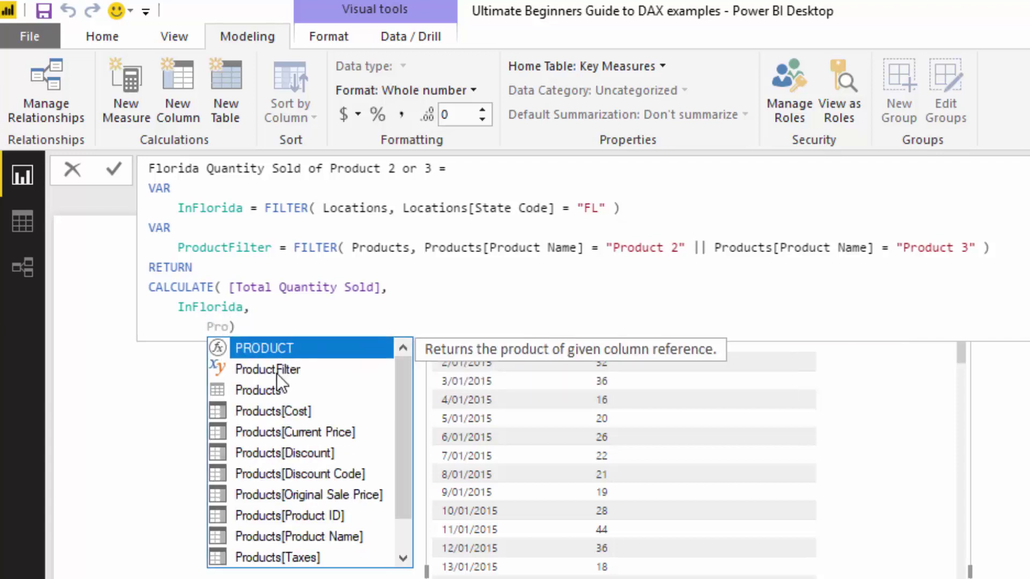
{"action": "double_click", "coordinate": [279, 370]}
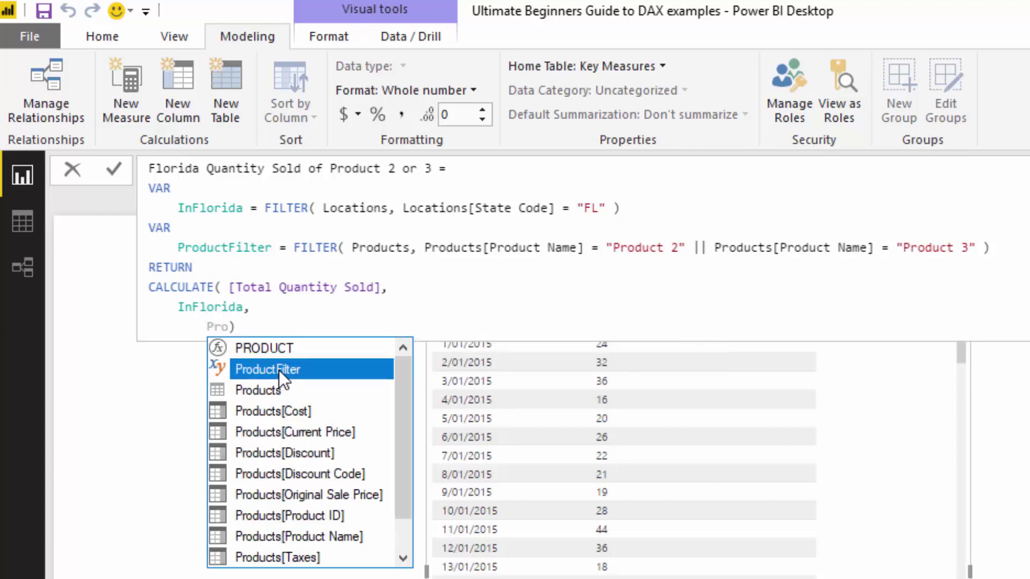
{"action": "left_click", "coordinate": [362, 326]}
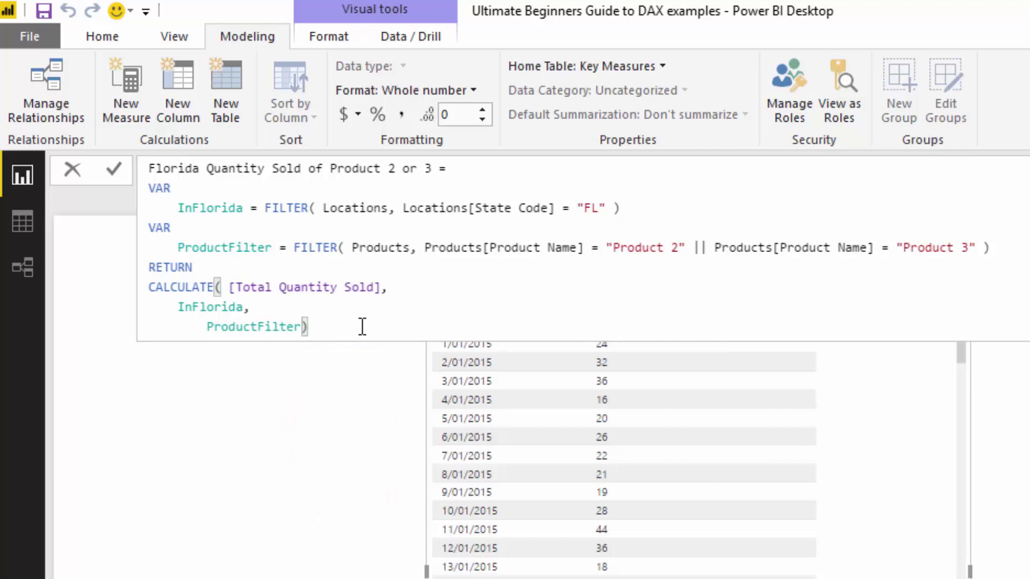
{"action": "key", "text": "Return"}
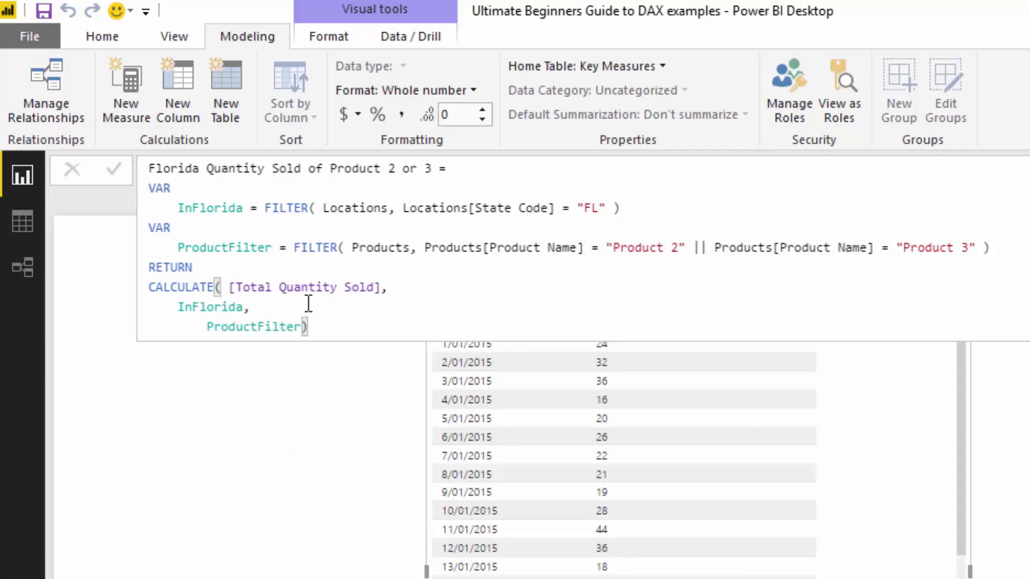
{"action": "left_click_drag", "start_coordinate": [179, 208], "coordinate": [243, 207]}
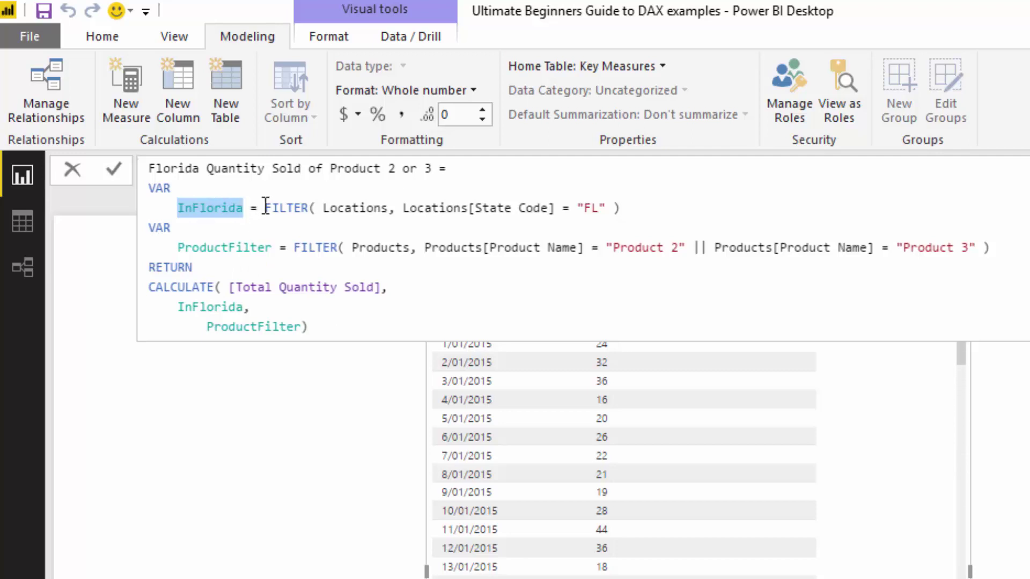
{"action": "left_click_drag", "start_coordinate": [265, 207], "coordinate": [663, 210]}
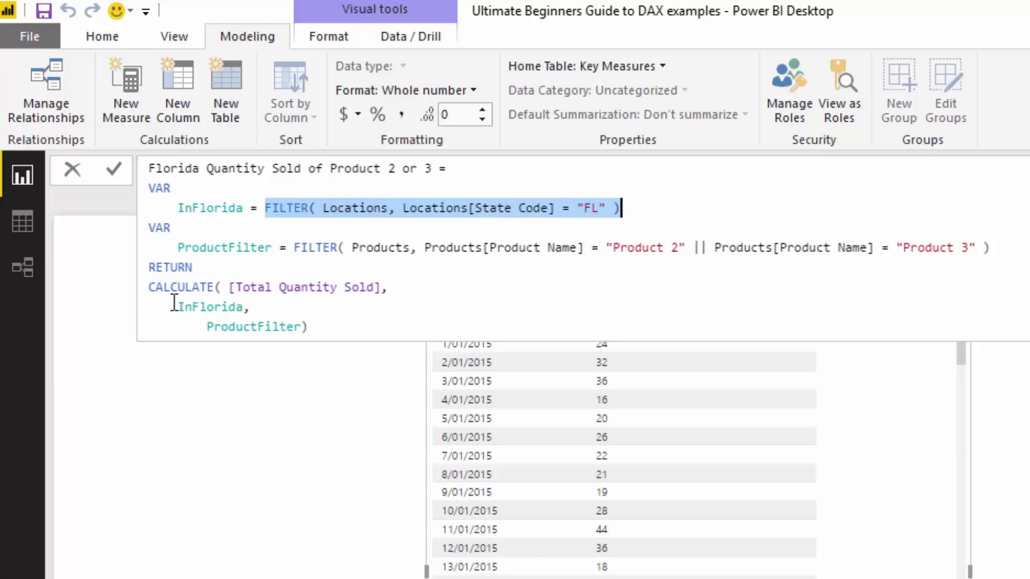
{"action": "left_click_drag", "start_coordinate": [148, 286], "coordinate": [310, 320]}
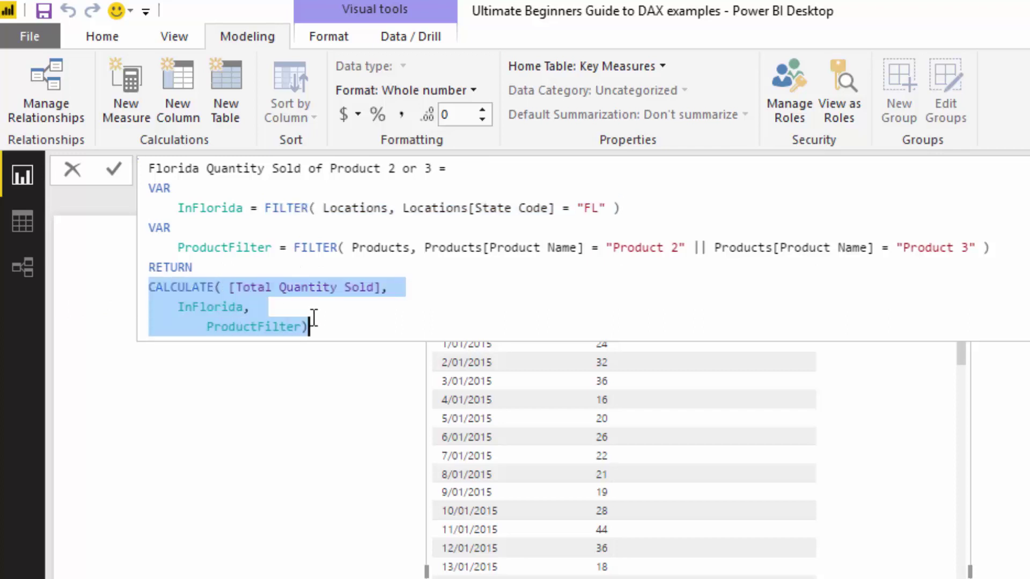
{"action": "left_click", "coordinate": [339, 321]}
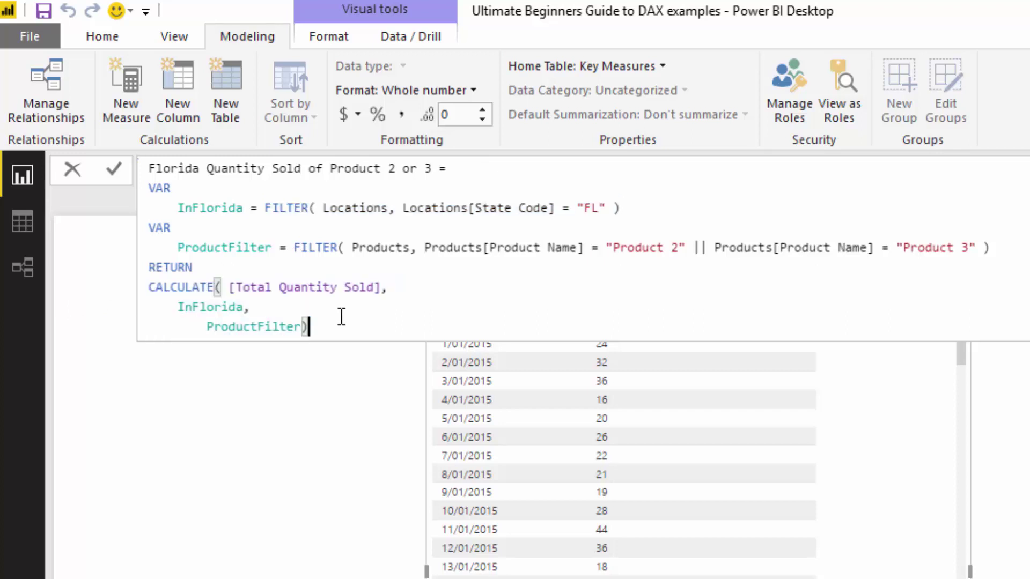
Step: Add an indented comment line "//this is for the Florida filter" below the InFlorida definition
{"action": "left_click", "coordinate": [703, 210]}
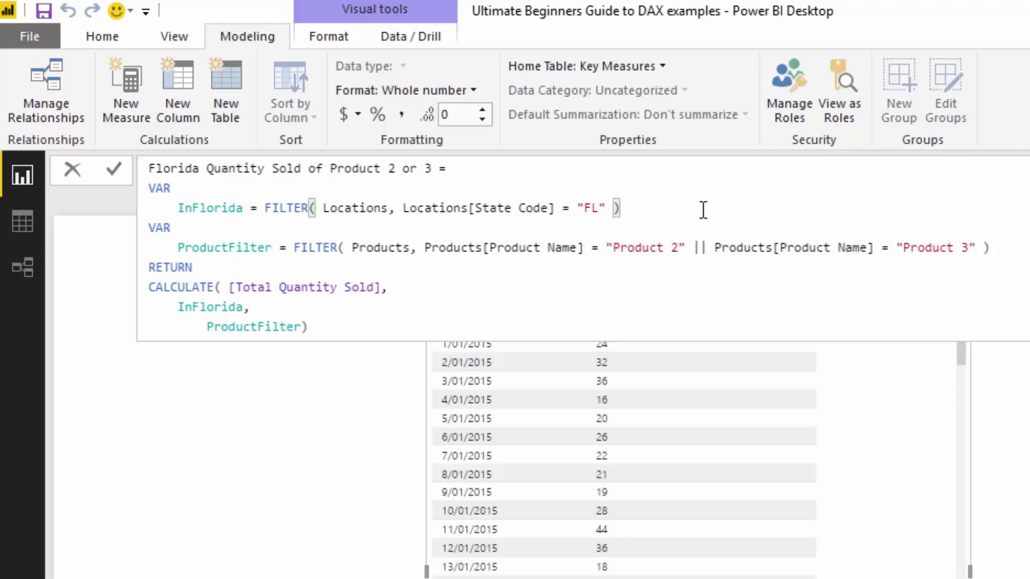
{"action": "key", "text": "shift+Return"}
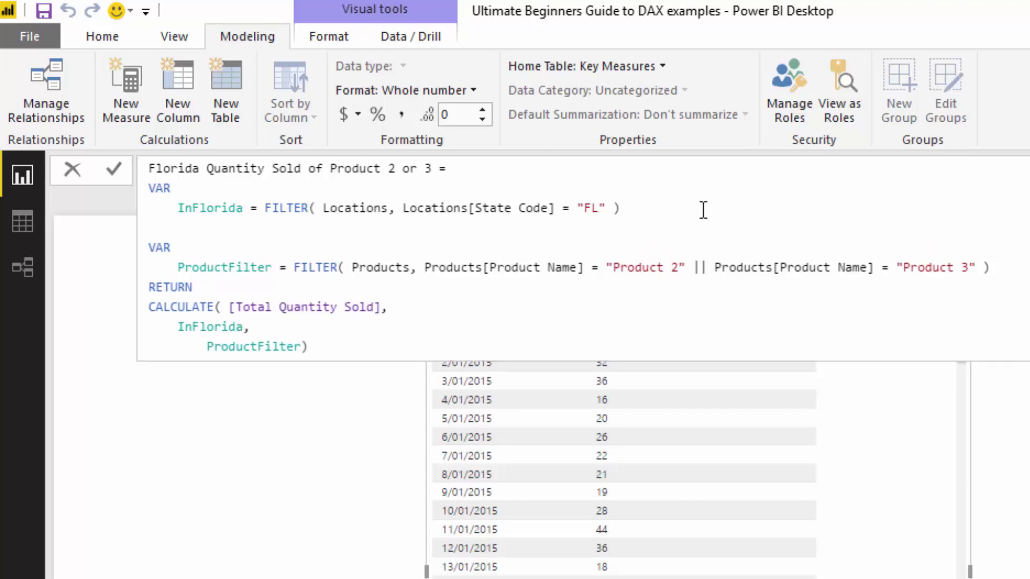
{"action": "key", "text": "Tab"}
{"action": "type", "text": "//this is for the Fl"}
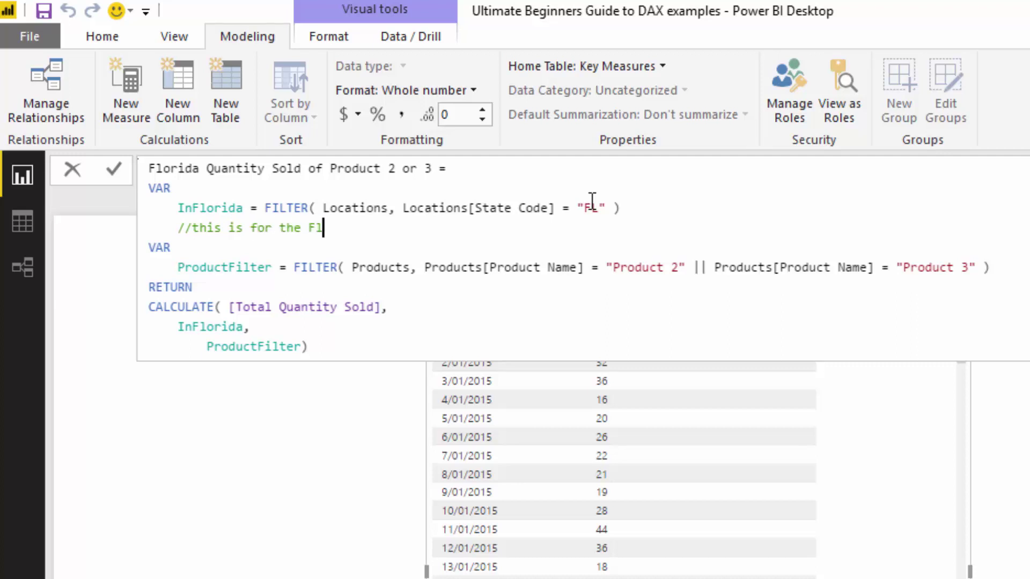
{"action": "type", "text": "orida filter"}
Step: Add an indented comment line "//this is product filter" below the ProductFilter definition
{"action": "left_click", "coordinate": [1013, 265]}
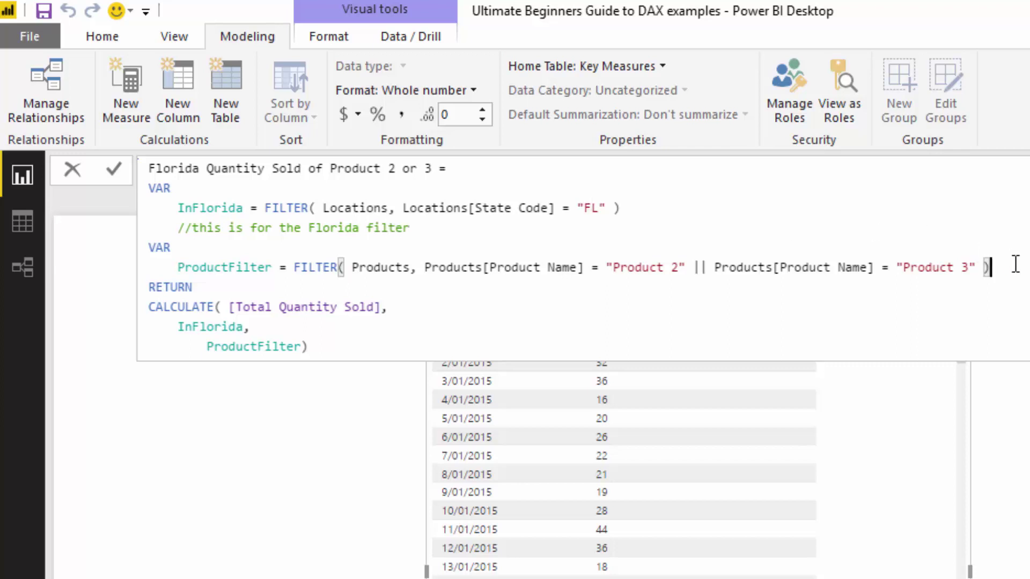
{"action": "key", "text": "Return"}
{"action": "type", "text": "/"}
{"action": "key", "text": "BackSpace"}
{"action": "key", "text": "Tab"}
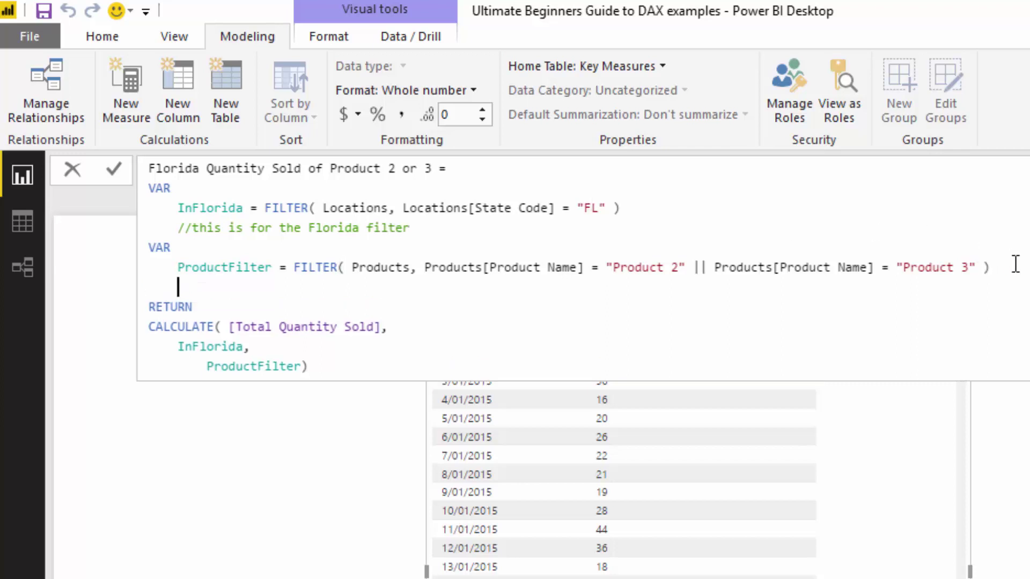
{"action": "type", "text": "//this is product filter"}
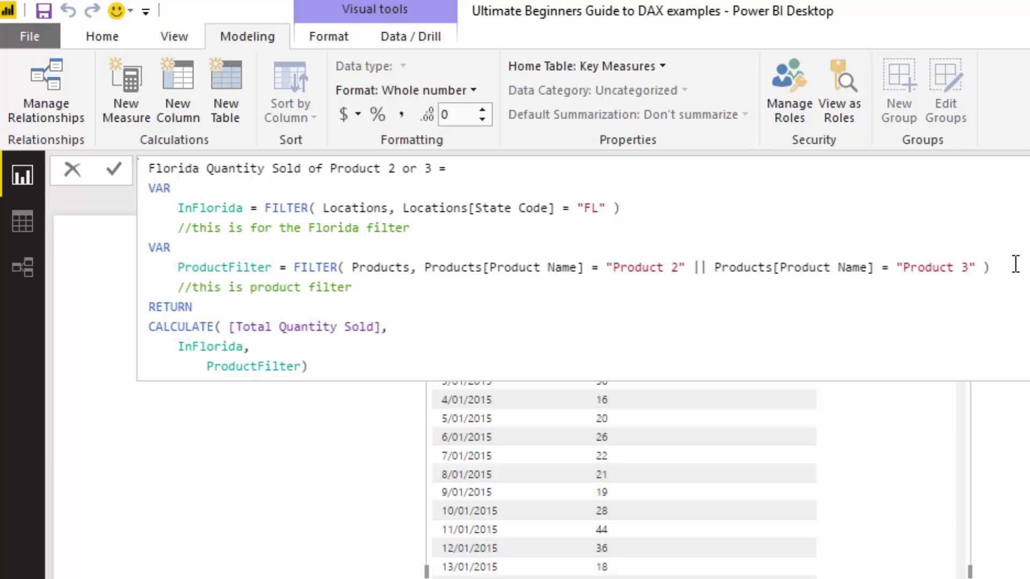
Step: Append " - 2 or 3" to the product filter comment and insert an empty line below the CALCULATE expression
{"action": "type", "text": " - 2 or 3"}
{"action": "left_click", "coordinate": [416, 364]}
{"action": "key", "text": "Return"}
{"action": "key", "text": "shift+Return"}
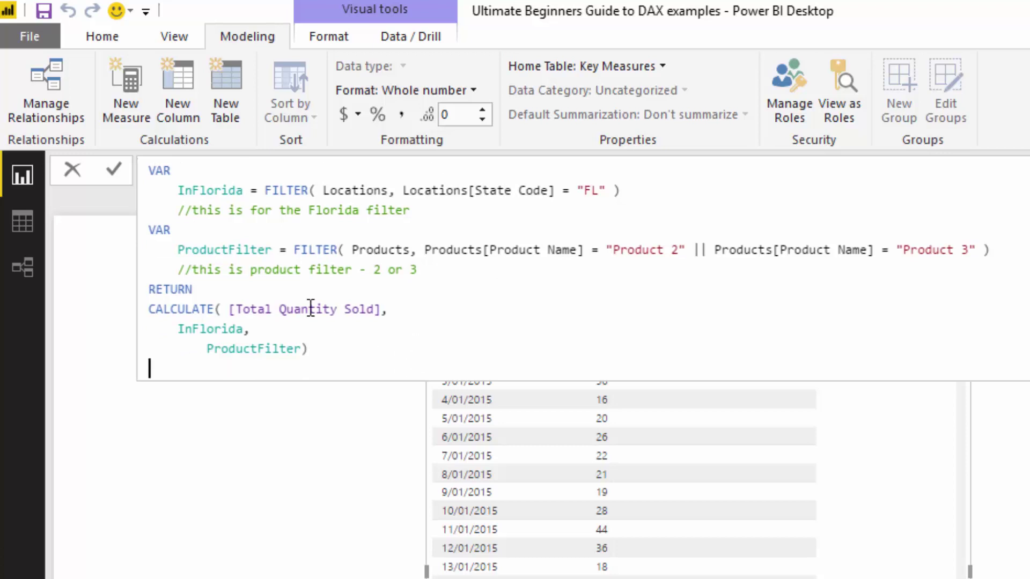
Step: Write the comment "//this is calculating total quanity sold for Florida and Product 2 or 3" on the empty line below the CALCULATE expression
{"action": "type", "text": "//this is calculating total qun"}
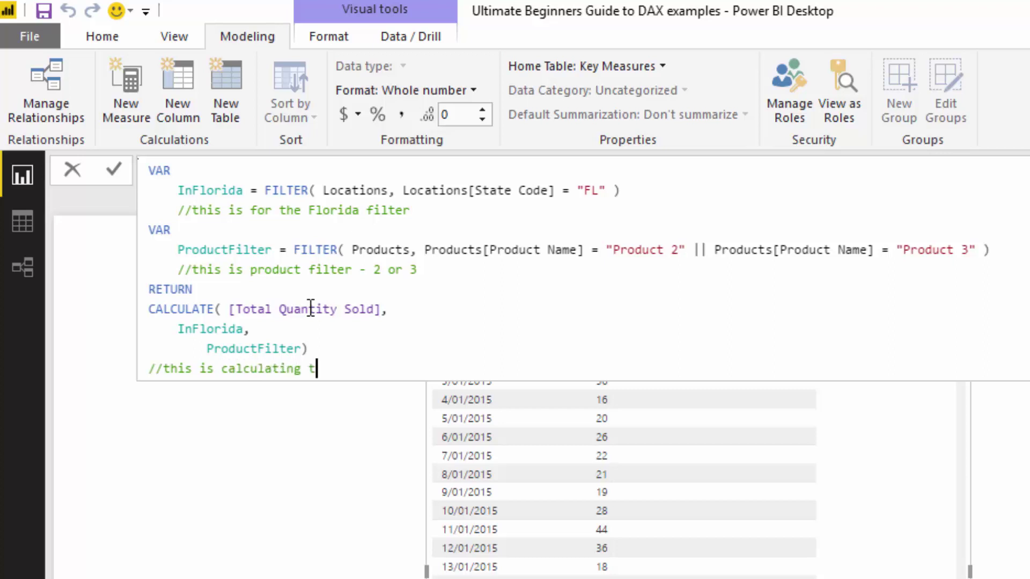
{"action": "key", "text": "BackSpace"}
{"action": "type", "text": "anity sold for Flo"}
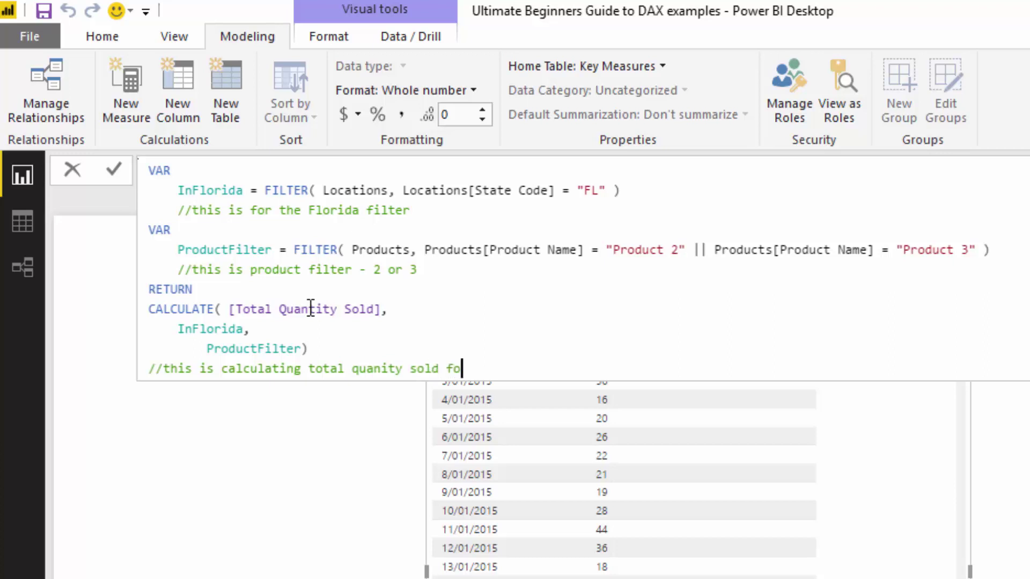
{"action": "key", "text": "BackSpace"}
{"action": "key", "text": "BackSpace"}
{"action": "key", "text": "BackSpace"}
{"action": "type", "text": "Flo"}
{"action": "key", "text": "BackSpace"}
{"action": "key", "text": "BackSpace"}
{"action": "type", "text": "lorida and Produ"}
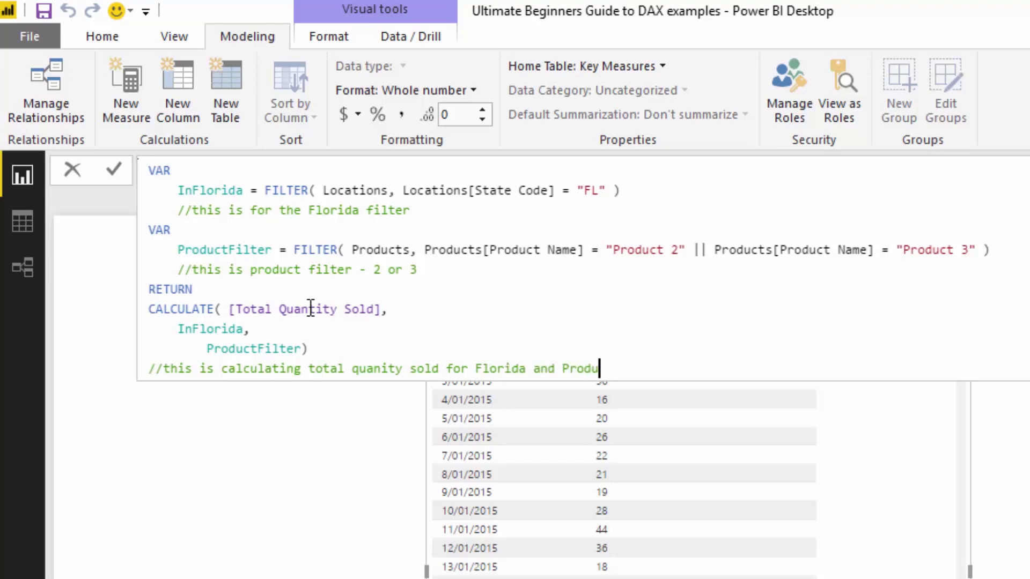
{"action": "type", "text": "ct 2 or 3"}
Step: Review the whole measure formula and highlight the closing comment line below the CALCULATE expression
{"action": "scroll", "coordinate": [500, 337], "scroll_direction": "up", "scroll_amount": 1}
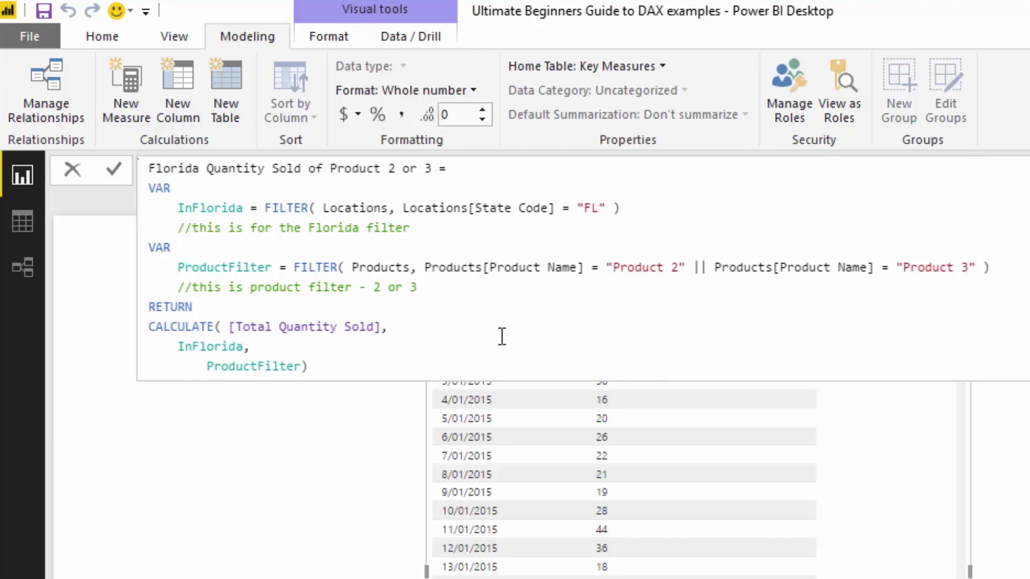
{"action": "scroll", "coordinate": [505, 322], "scroll_direction": "down", "scroll_amount": 1}
{"action": "left_click_drag", "start_coordinate": [692, 365], "coordinate": [112, 360]}
{"action": "key", "text": "BackSpace"}
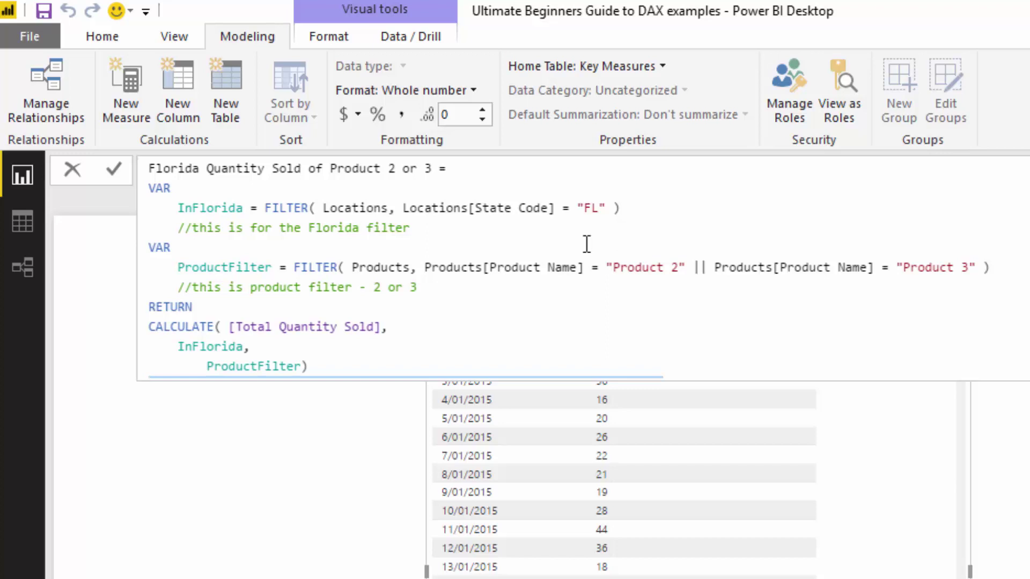
{"action": "scroll", "coordinate": [444, 265], "scroll_direction": "down", "scroll_amount": 1}
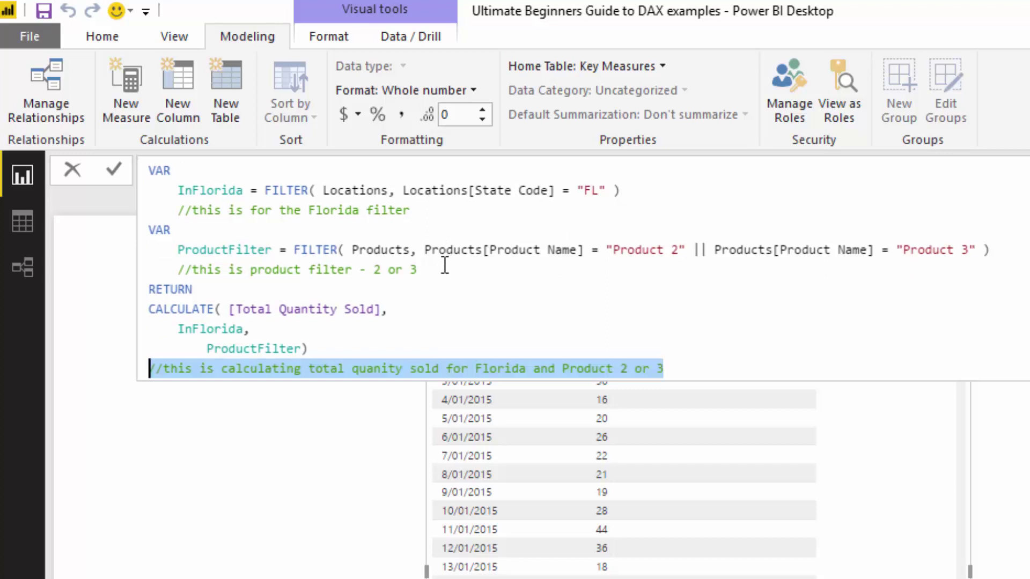